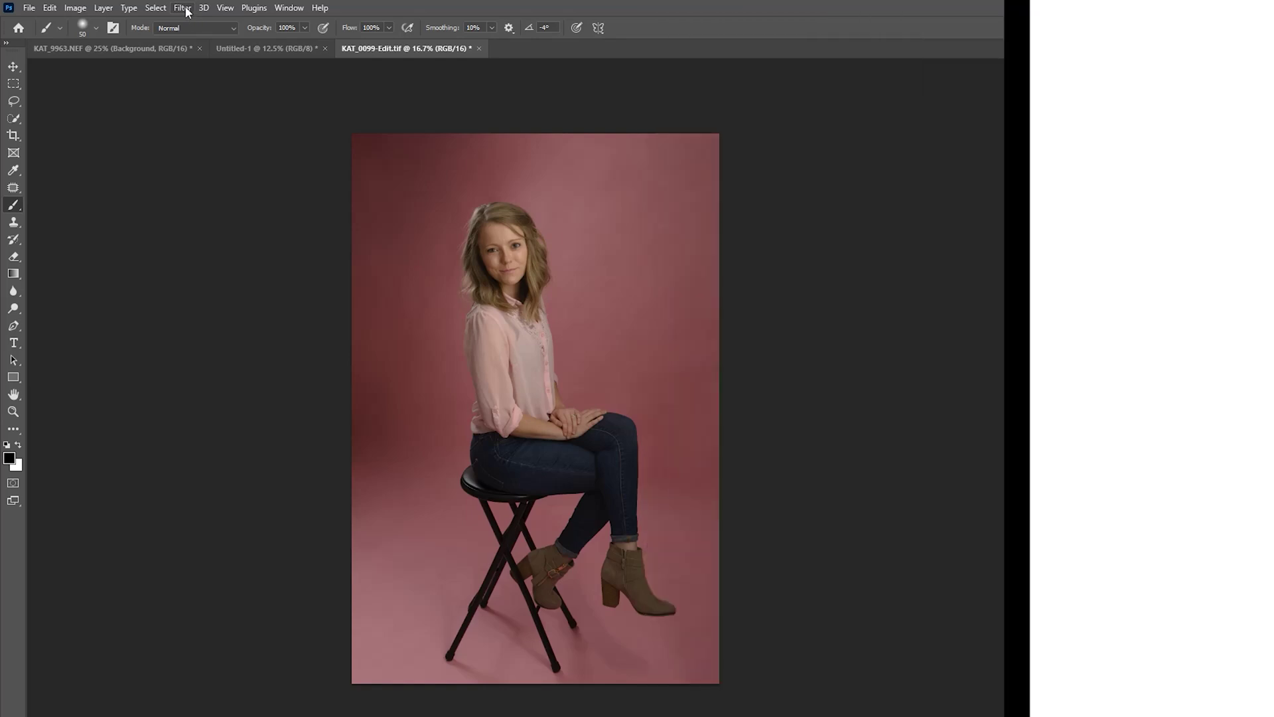
Step: Zoom in on the face and duplicate the photo layer twice
{"action": "left_click", "coordinate": [184, 7]}
{"action": "left_click", "coordinate": [209, 61]}
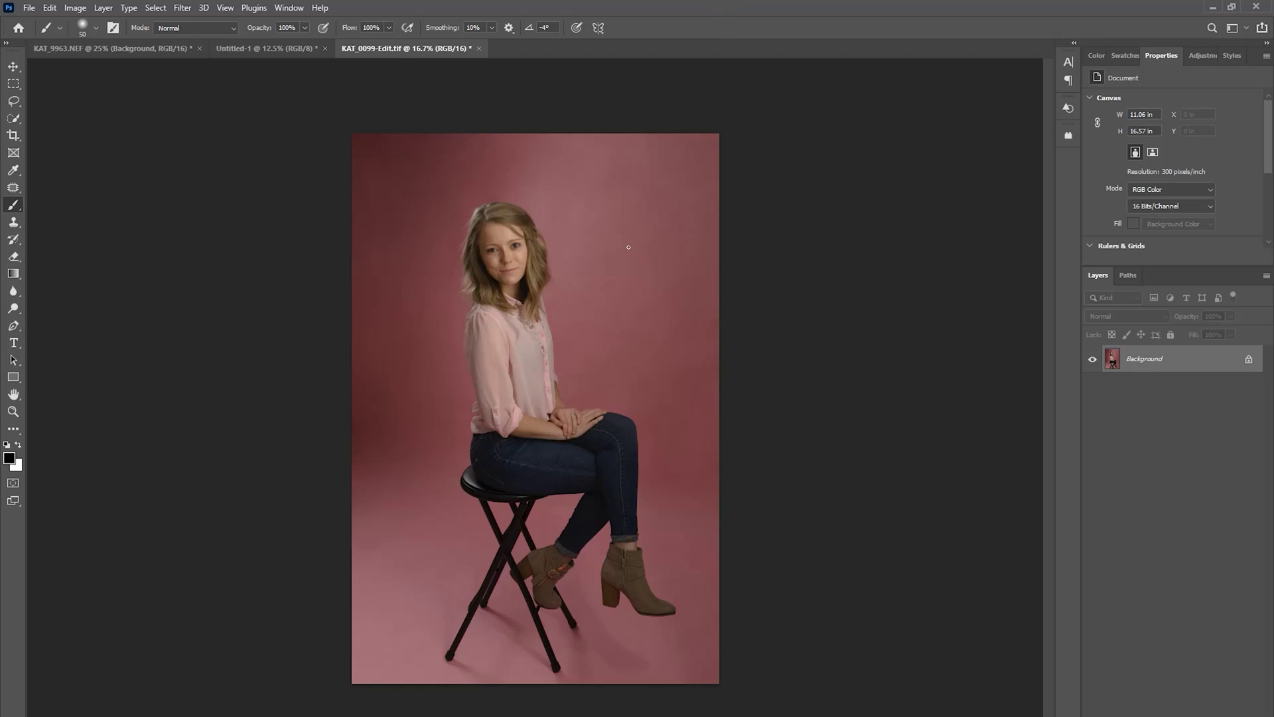
{"action": "scroll", "coordinate": [610, 336], "scroll_direction": "up", "scroll_amount": 4}
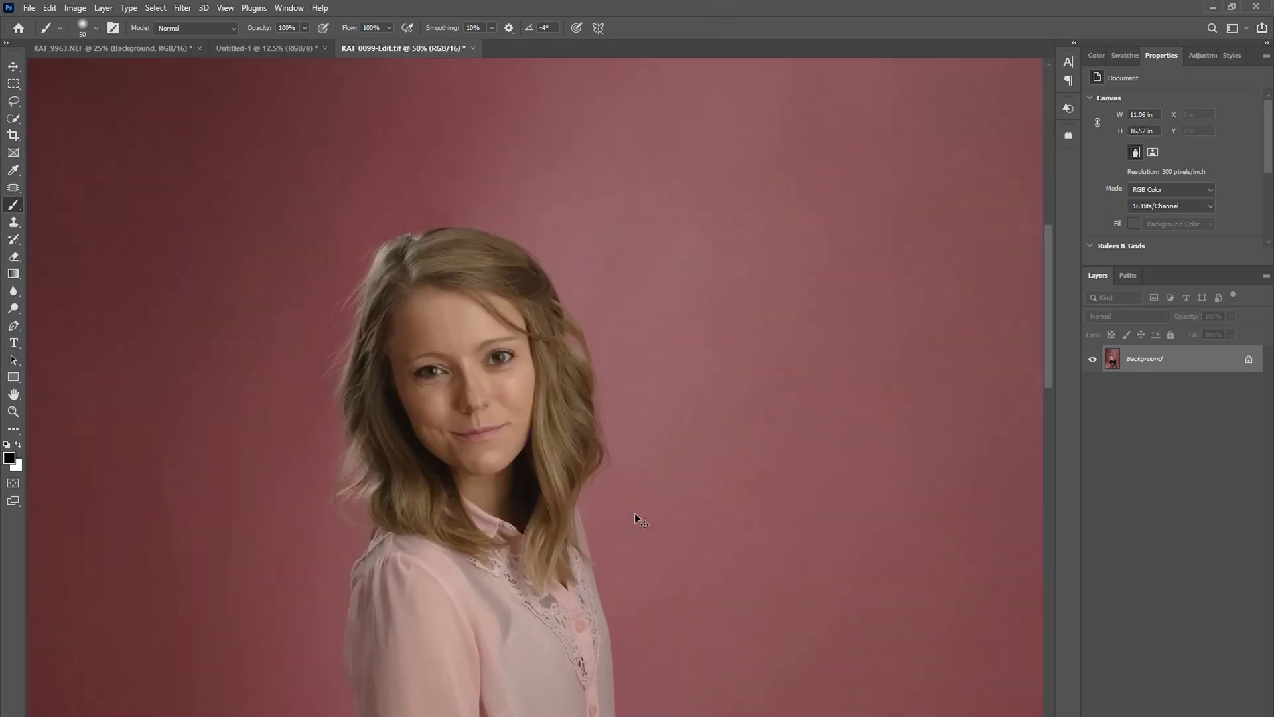
{"action": "scroll", "coordinate": [635, 513], "scroll_direction": "up", "scroll_amount": 3}
{"action": "scroll", "coordinate": [757, 560], "scroll_direction": "down", "scroll_amount": 3}
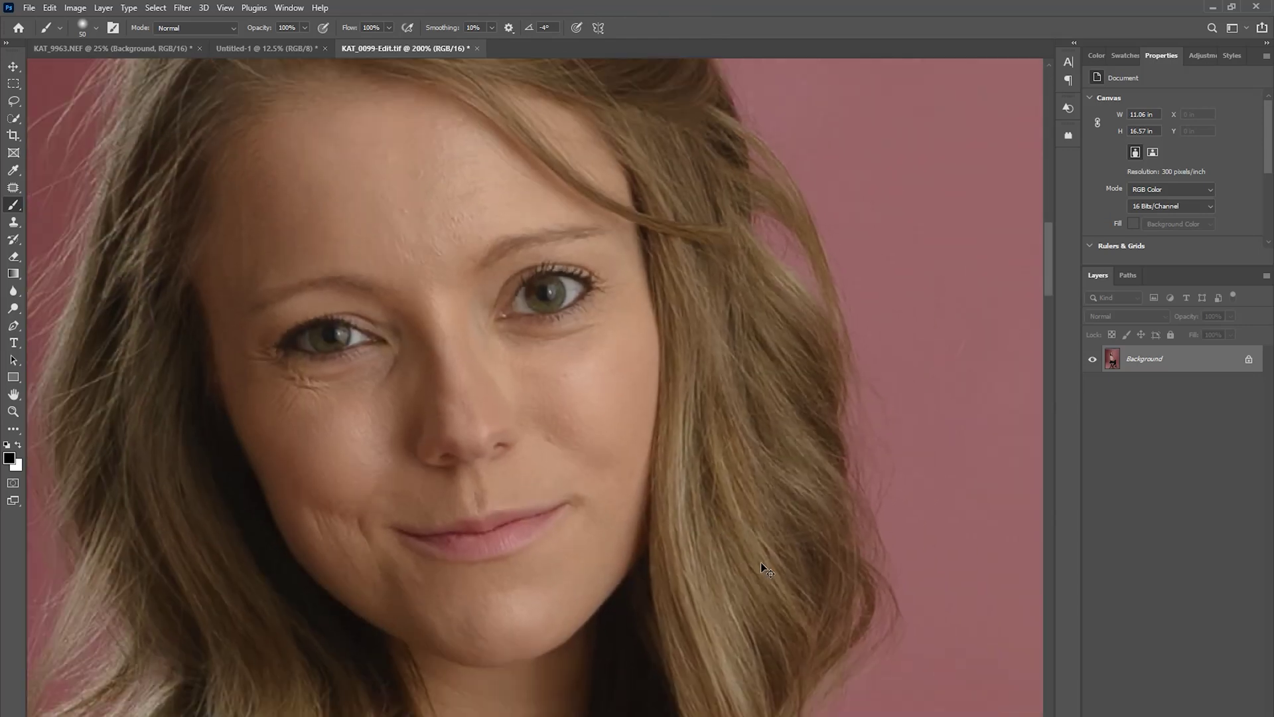
{"action": "key", "text": "ctrl+j"}
{"action": "key", "text": "ctrl+j"}
Step: Rename the two copies 'Portraiture' and 'Neural Filter Skin Smoothing'
{"action": "left_click", "coordinate": [1139, 394]}
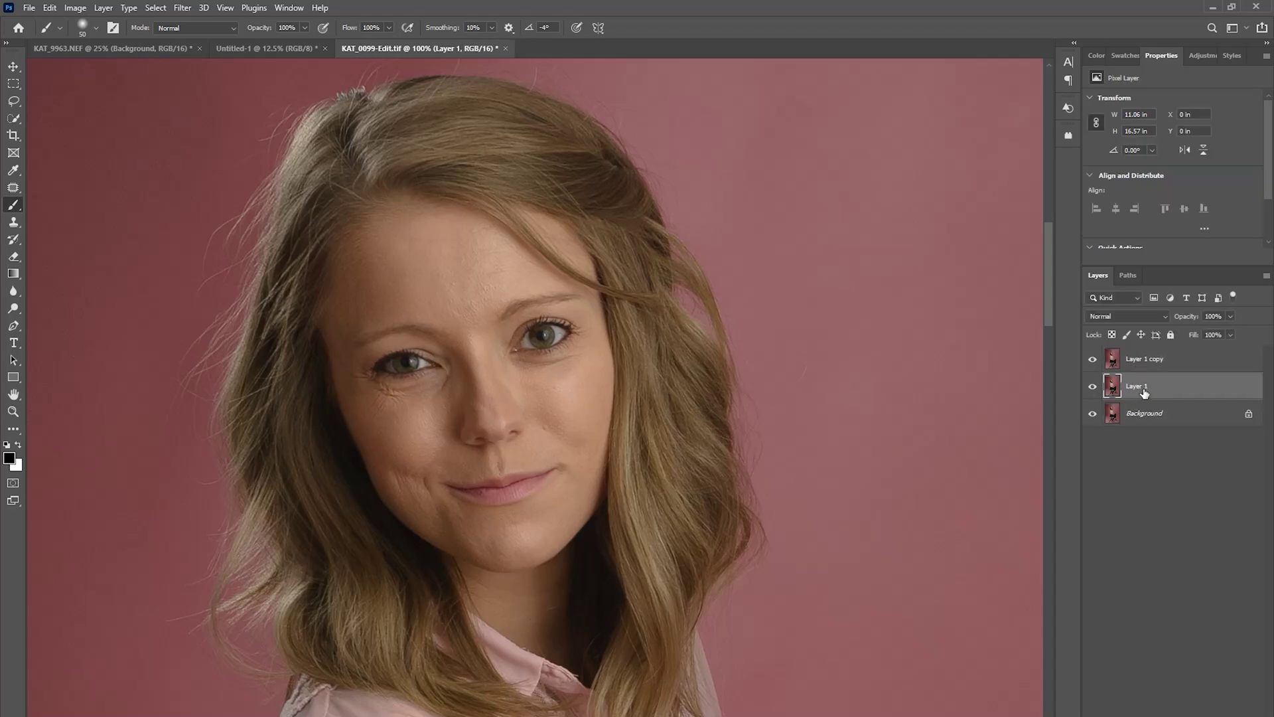
{"action": "double_click", "coordinate": [1139, 390]}
{"action": "type", "text": "Portraiture"}
{"action": "double_click", "coordinate": [1144, 361]}
{"action": "type", "text": "Neural Filter Skin Sm"}
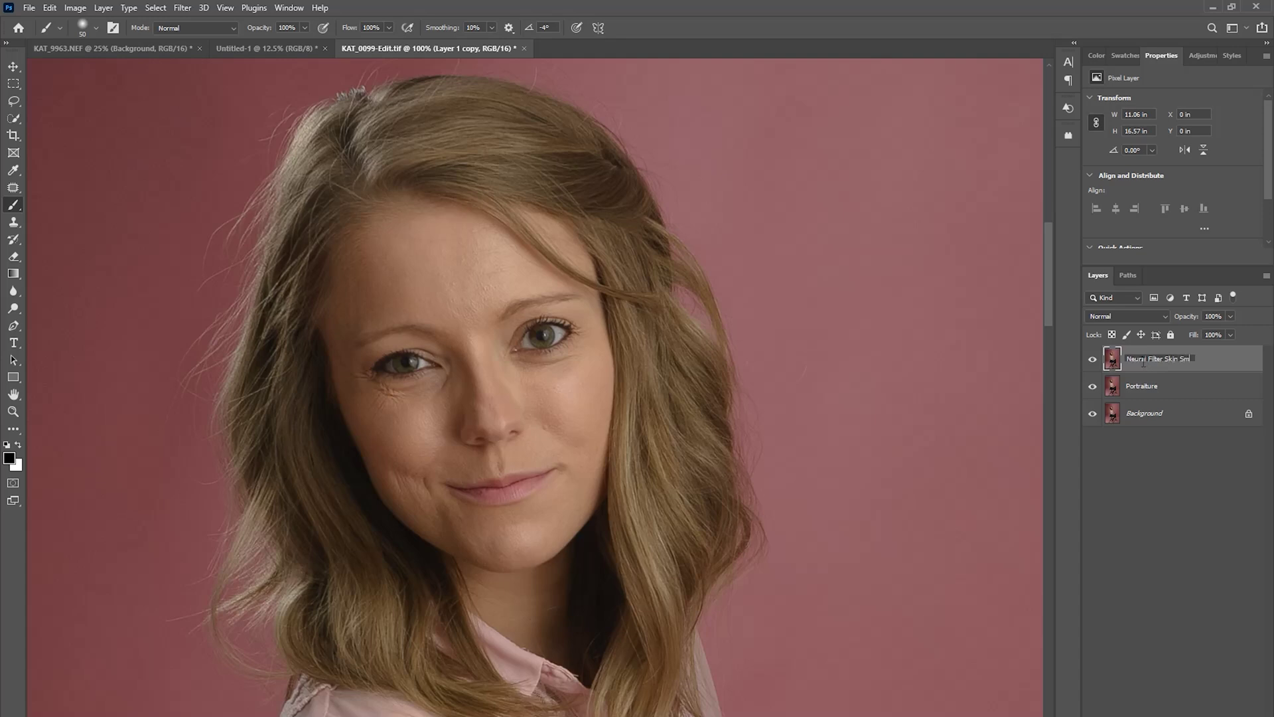
{"action": "type", "text": "oothing"}
Step: Hide the Neural Filter Skin Smoothing layer and select the Portraiture layer
{"action": "left_click", "coordinate": [1165, 500]}
{"action": "left_click", "coordinate": [1093, 359]}
{"action": "left_click", "coordinate": [1170, 389]}
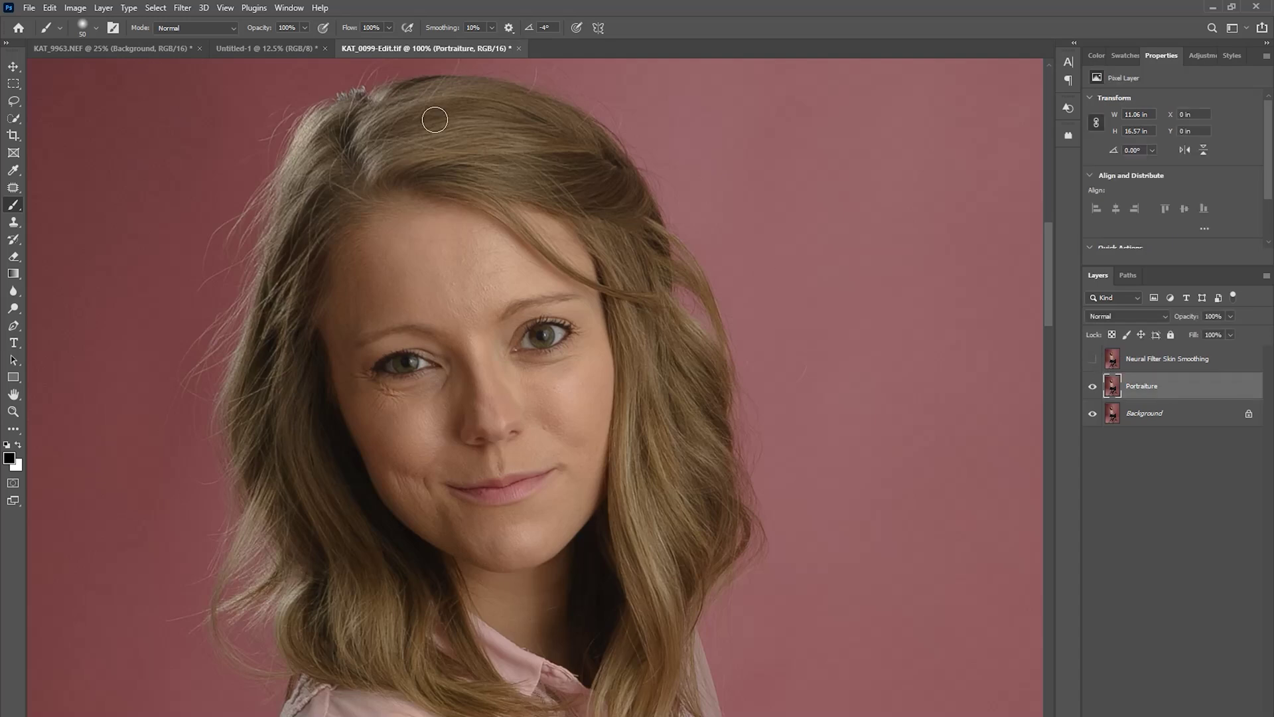
Step: Apply Imagenomic Portraiture 3 to the Portraiture layer with AUTOMASK on
{"action": "left_click", "coordinate": [183, 8]}
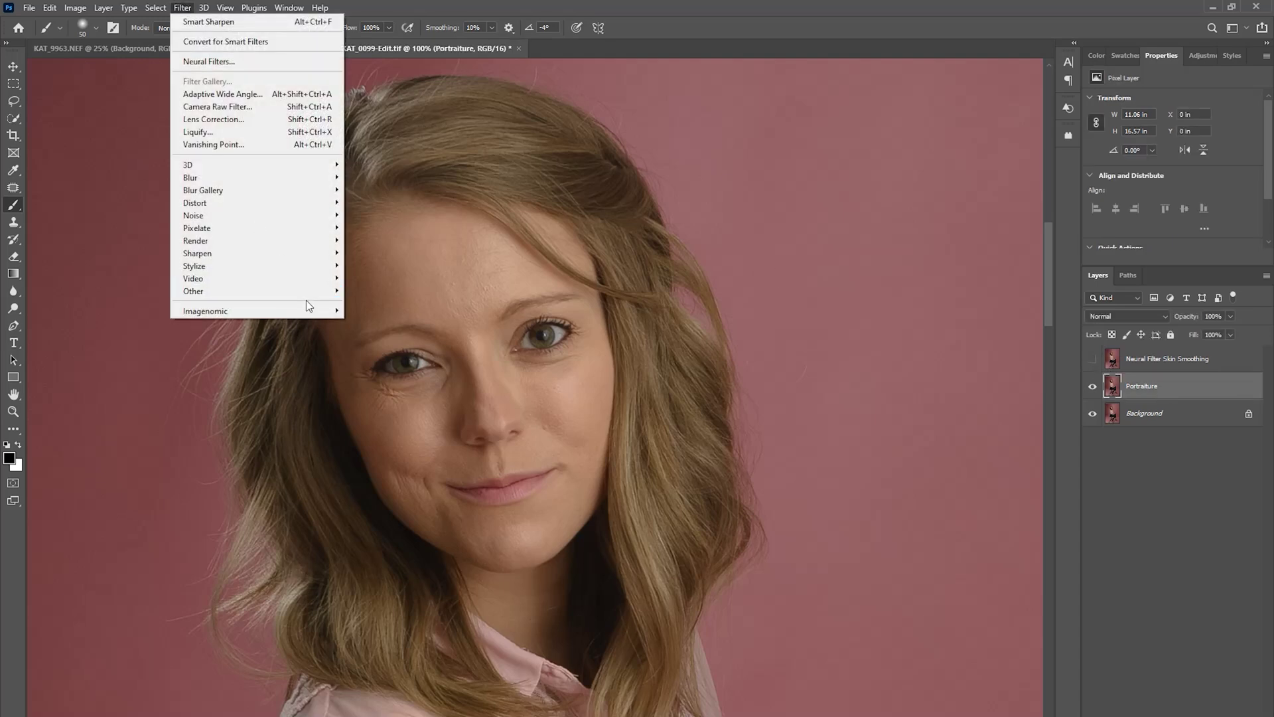
{"action": "mouse_move", "coordinate": [328, 310]}
{"action": "left_click", "coordinate": [370, 311]}
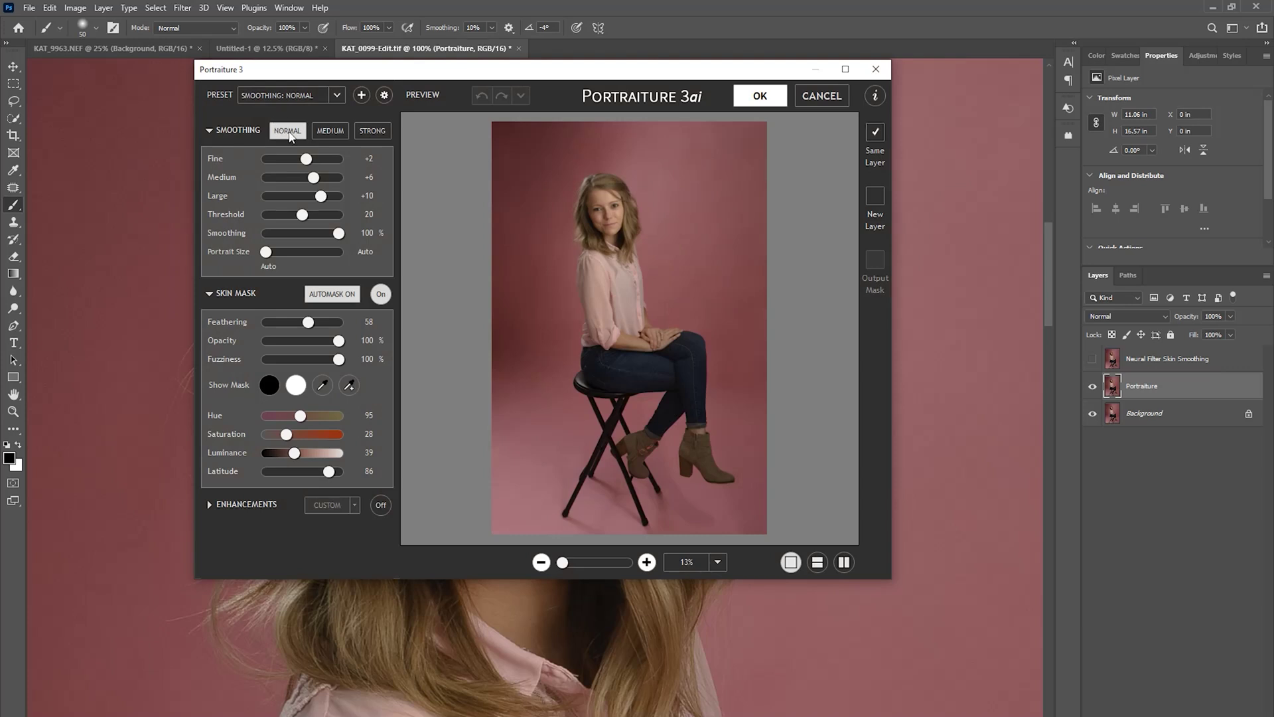
{"action": "left_click", "coordinate": [341, 296]}
{"action": "left_click", "coordinate": [770, 99]}
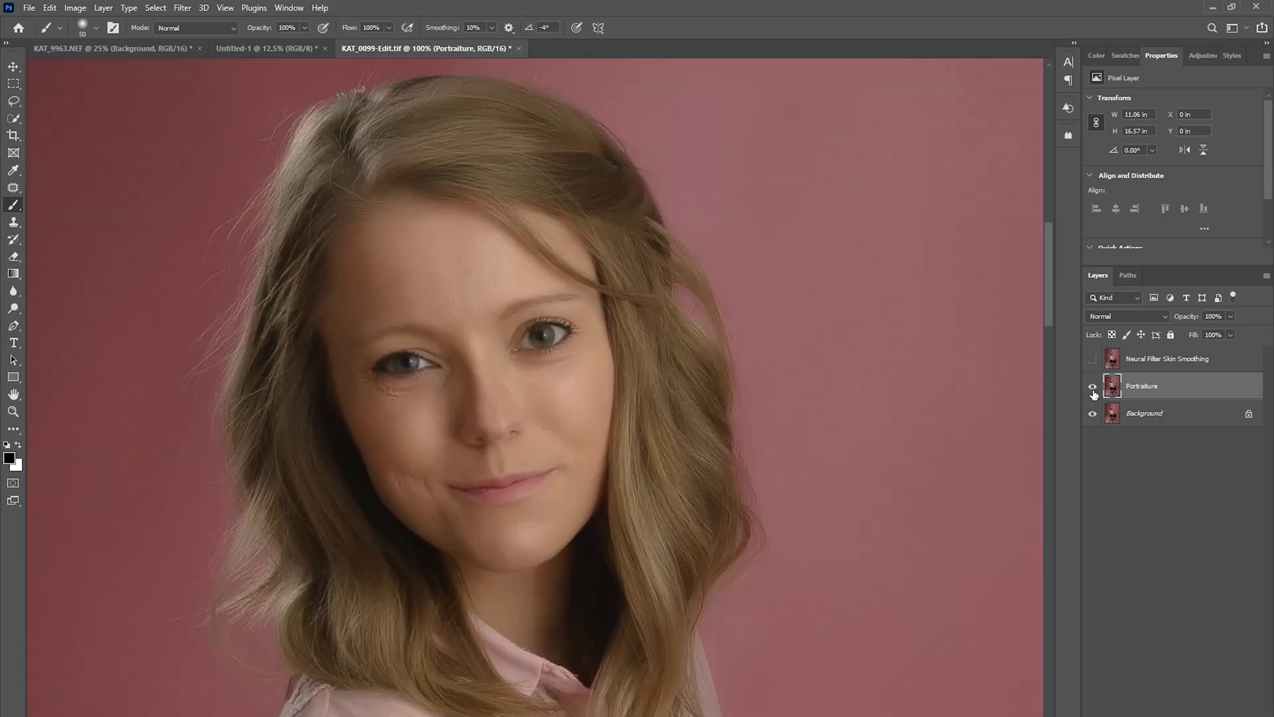
Step: Toggle the Portraiture layer's visibility to compare it with the original
{"action": "left_click", "coordinate": [1092, 386]}
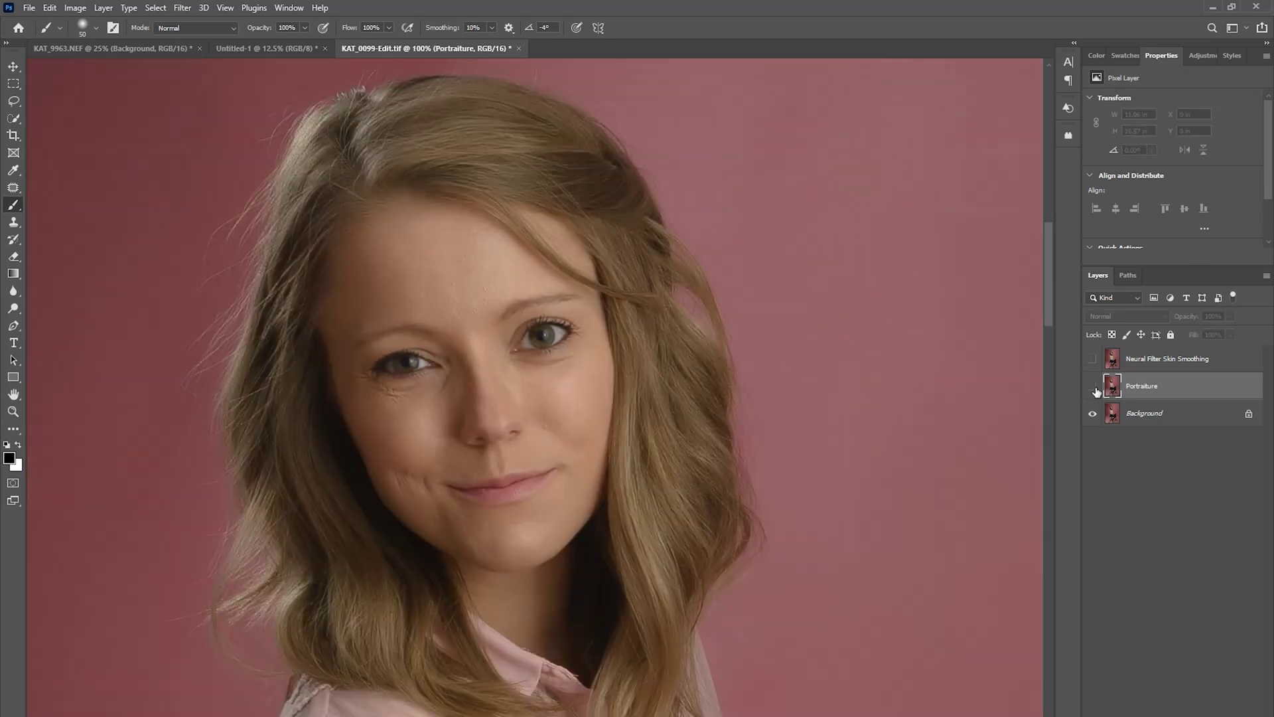
{"action": "left_click", "coordinate": [1094, 388]}
{"action": "left_click", "coordinate": [1093, 388]}
{"action": "left_click", "coordinate": [1093, 388]}
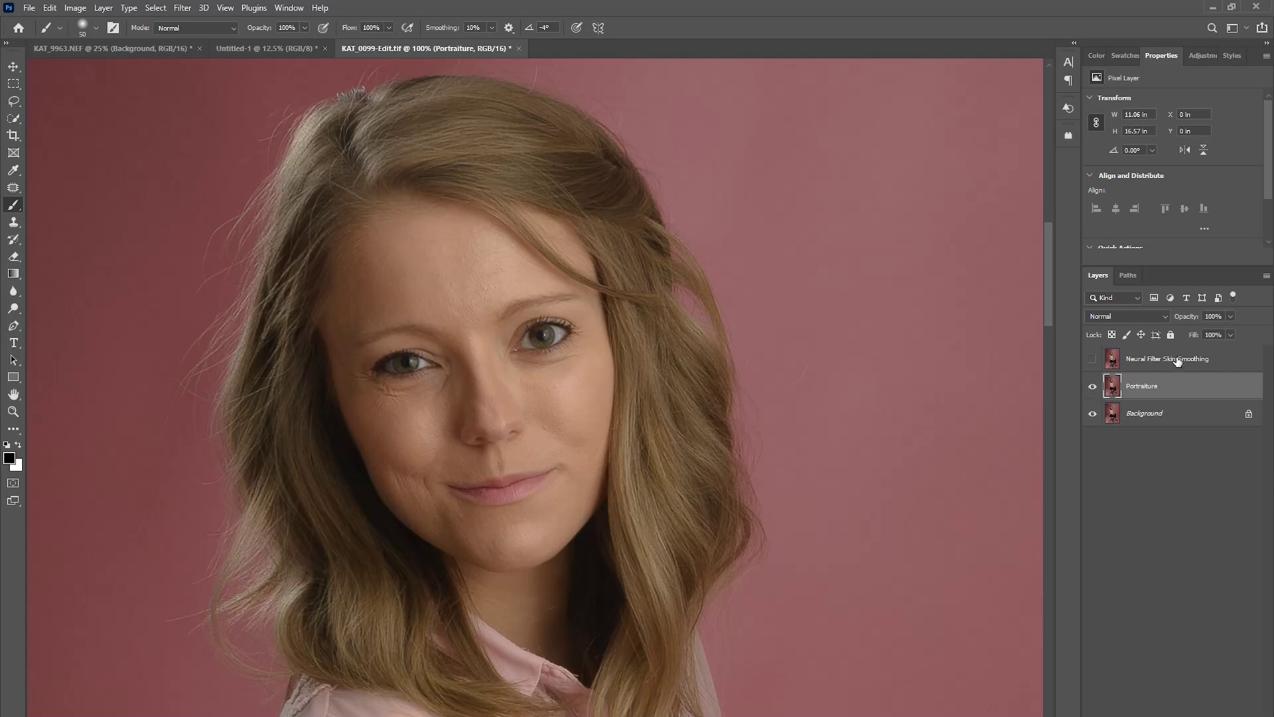
Step: Select the Neural Filter Skin Smoothing layer and make it visible again
{"action": "key", "text": "alt+bracketright"}
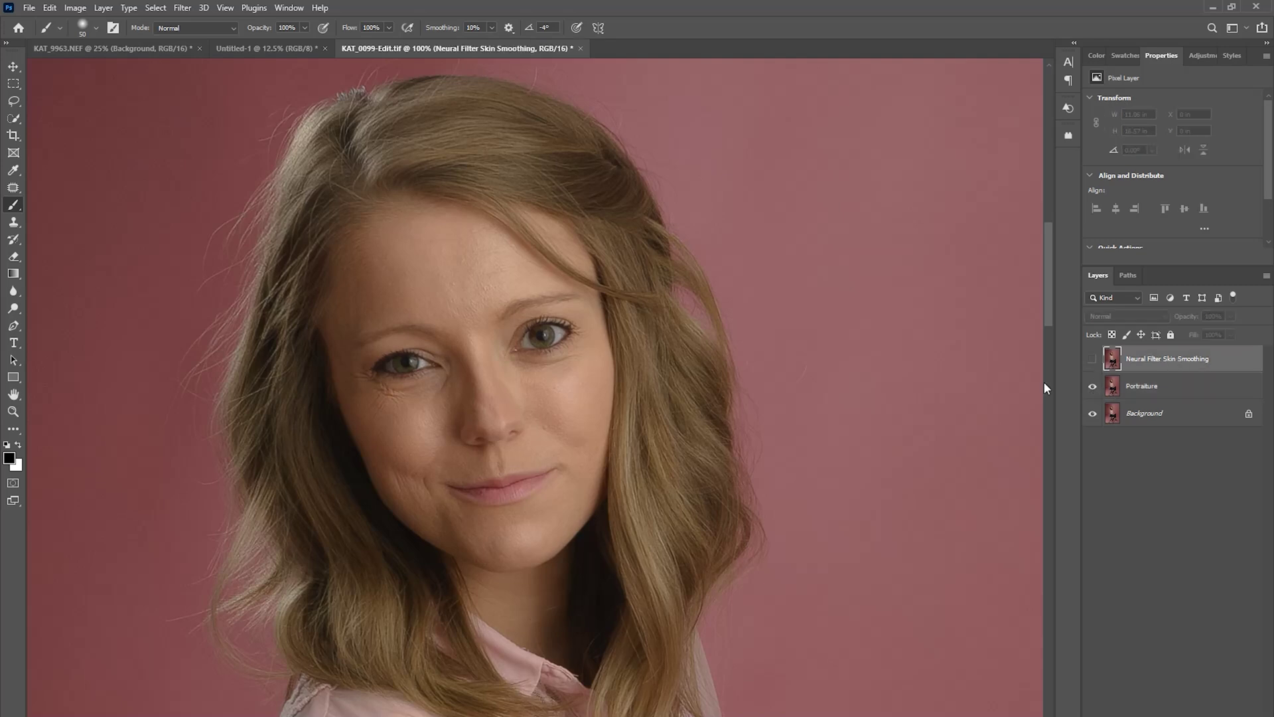
{"action": "left_click", "coordinate": [1092, 361]}
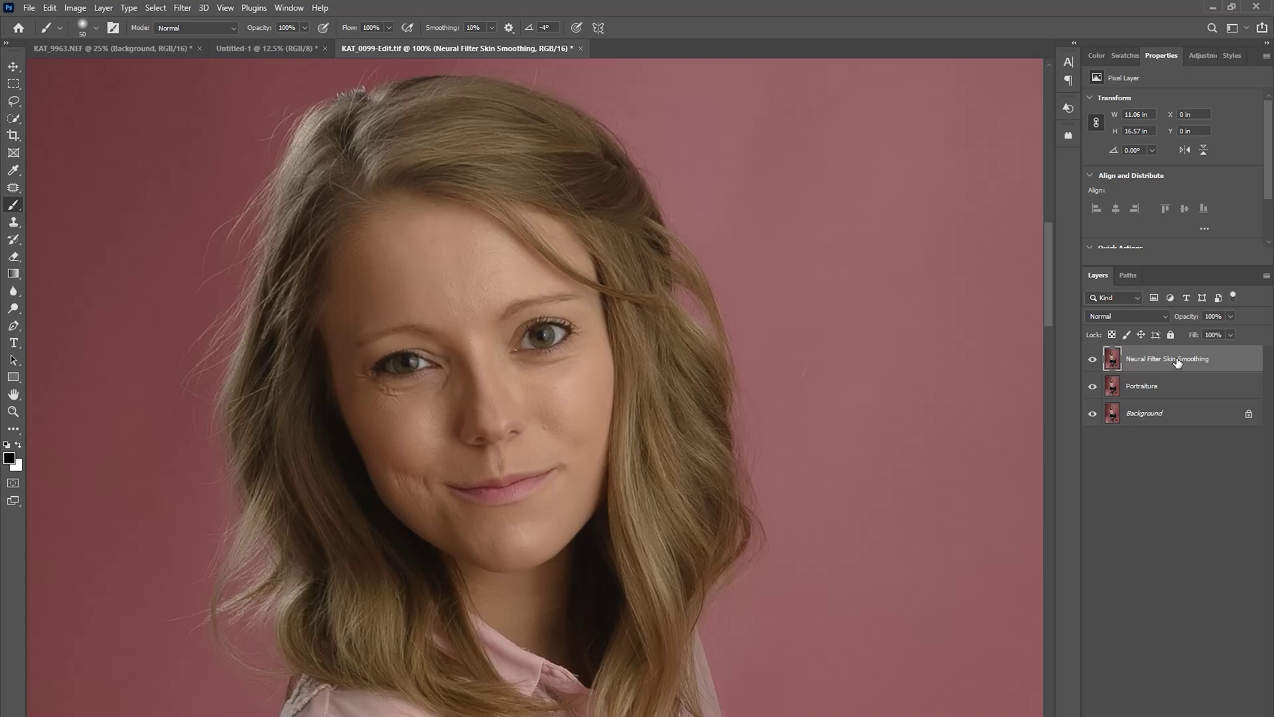
{"action": "key", "text": "alt+t"}
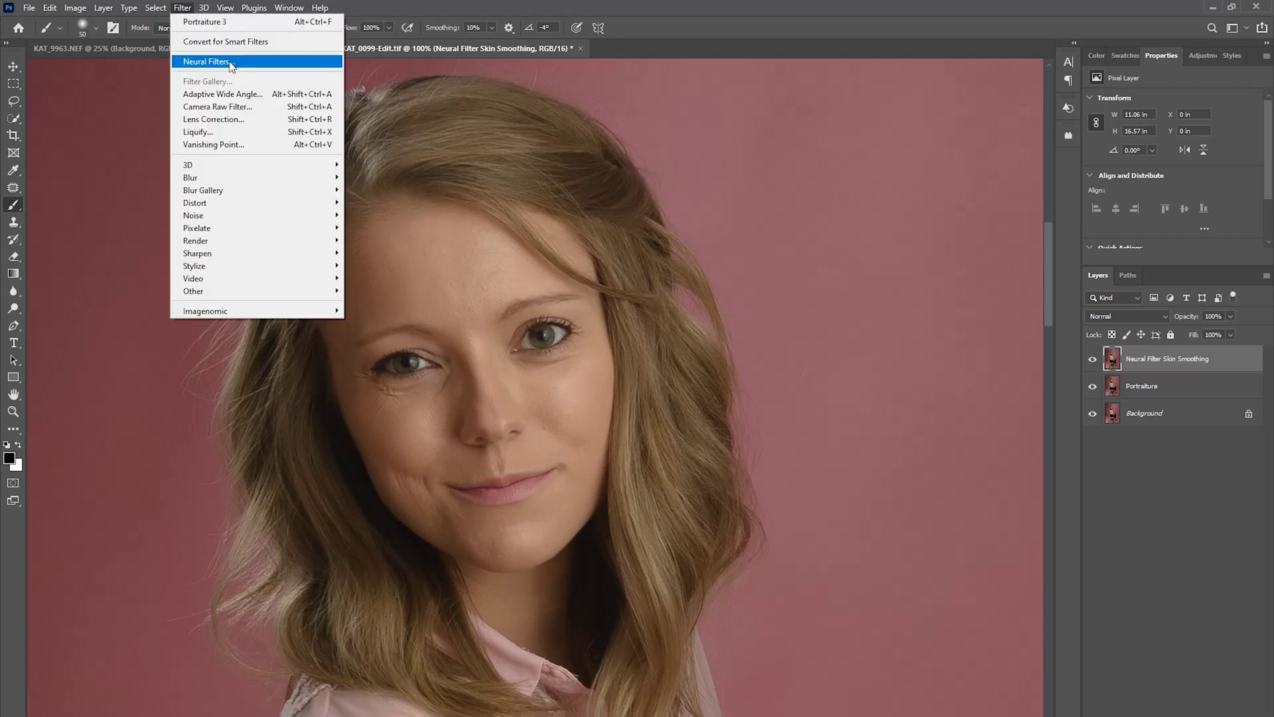
Step: Apply Neural Filters Skin Smoothing (Blur 50) to the current layer and hide Portraiture
{"action": "left_click", "coordinate": [231, 64]}
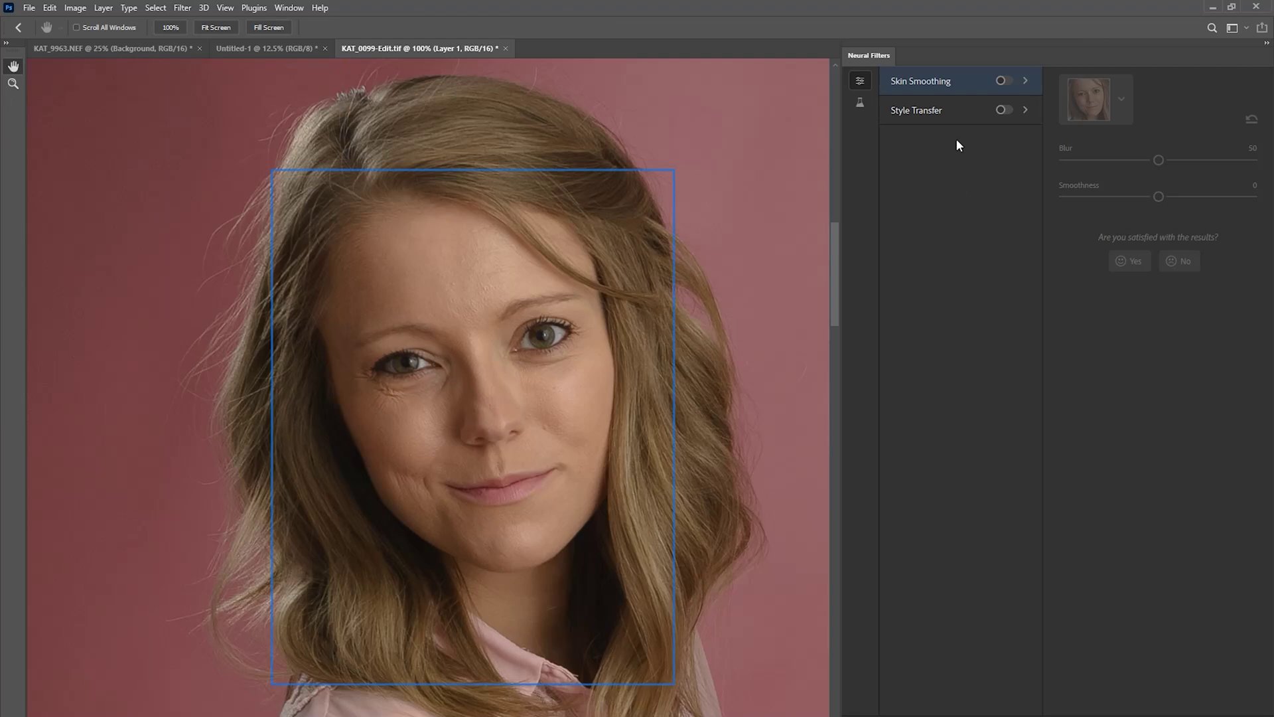
{"action": "left_click", "coordinate": [1004, 80]}
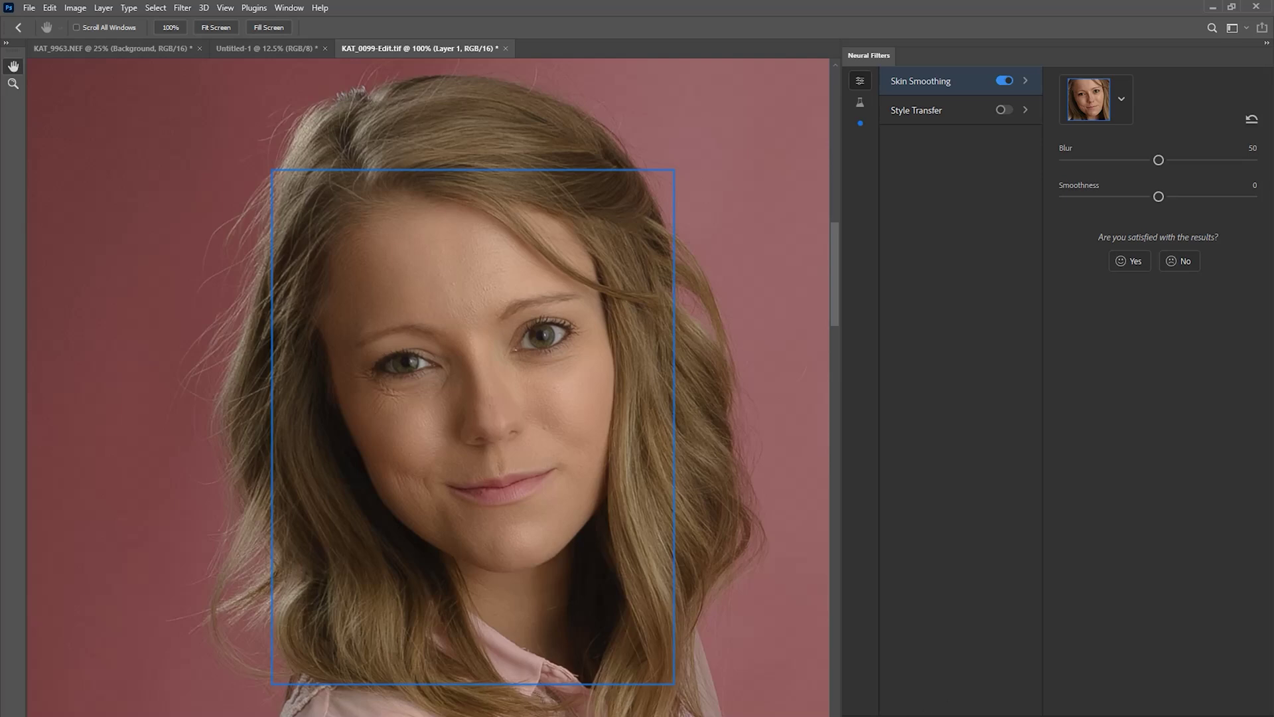
{"action": "left_click", "coordinate": [1083, 676]}
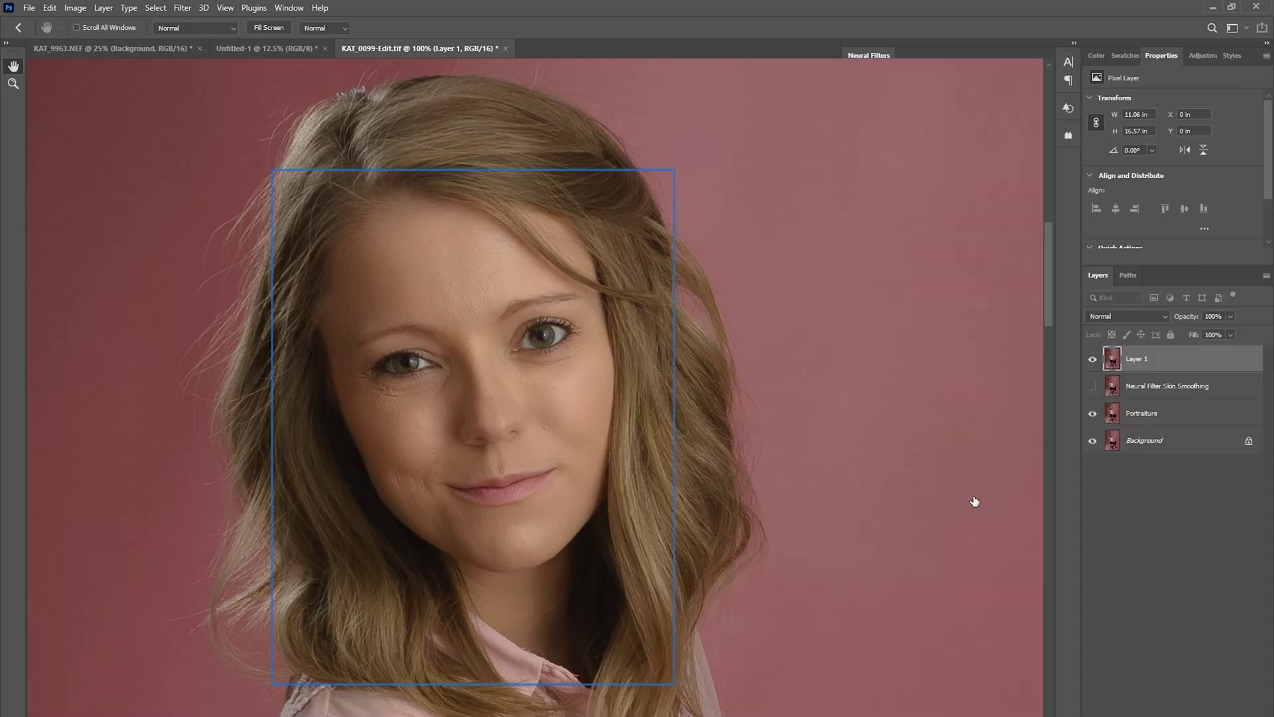
{"action": "left_click", "coordinate": [1093, 386]}
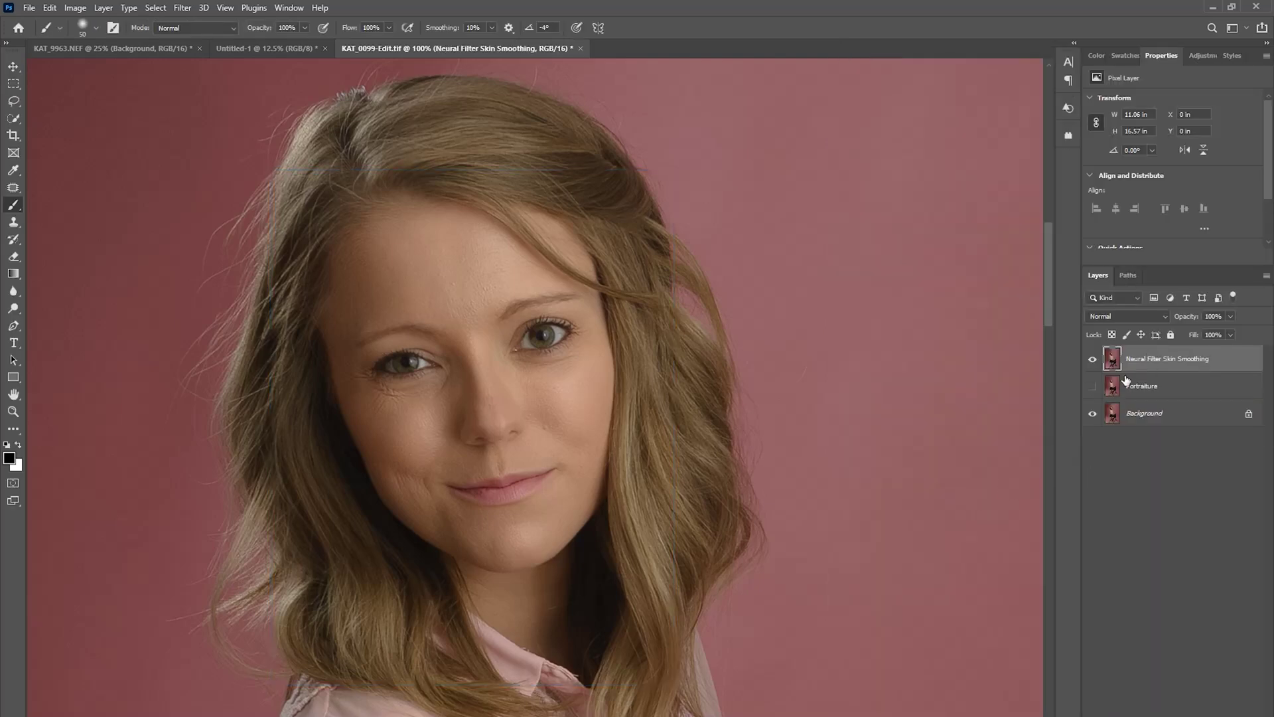
Step: Show Portraiture and toggle the Neural Filter Skin Smoothing layer on and off to compare, leaving it hidden
{"action": "left_click", "coordinate": [1093, 362]}
{"action": "left_click", "coordinate": [1094, 361]}
{"action": "left_click", "coordinate": [1093, 386]}
{"action": "left_click", "coordinate": [1093, 362]}
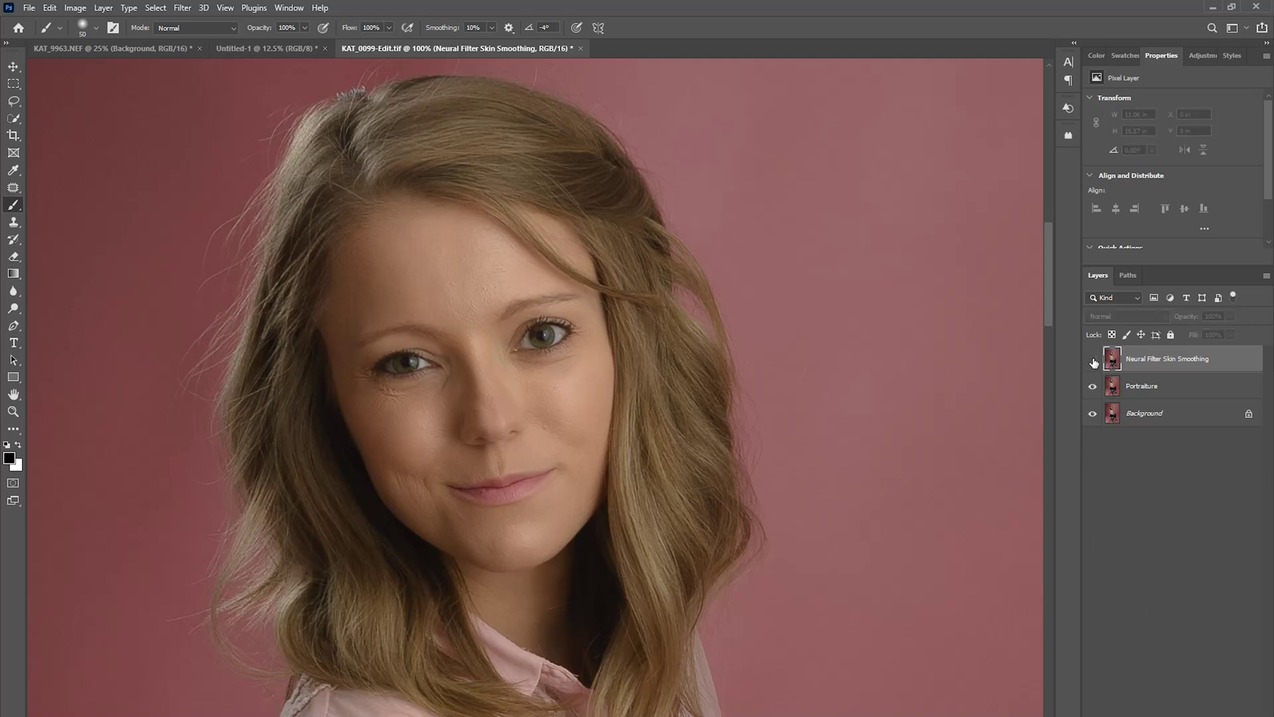
{"action": "left_click", "coordinate": [1093, 362]}
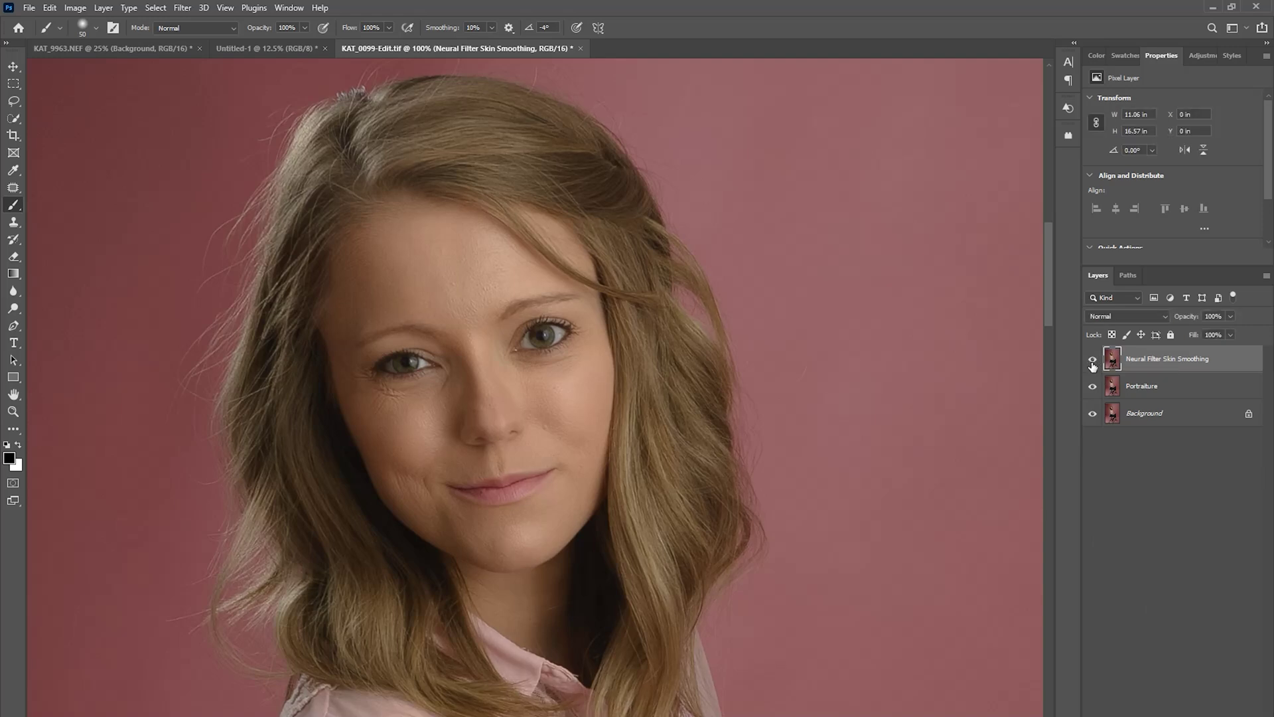
{"action": "left_click", "coordinate": [1093, 362]}
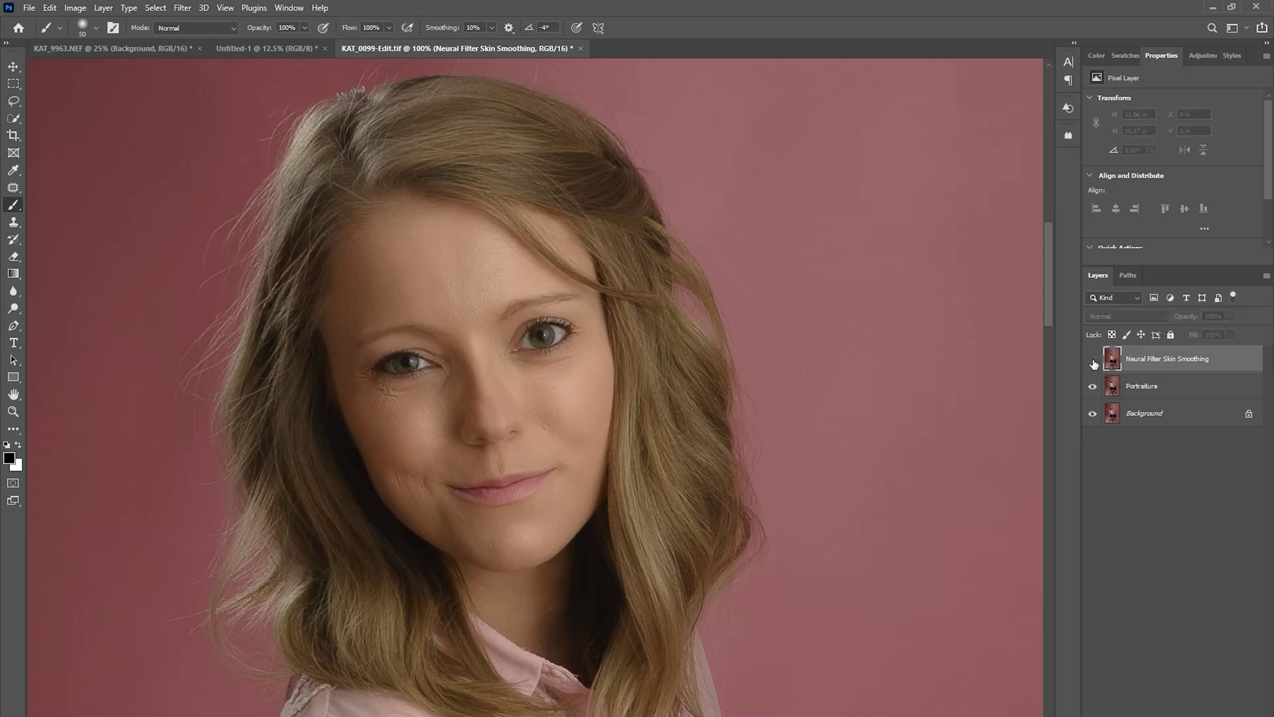
{"action": "left_click", "coordinate": [1095, 361]}
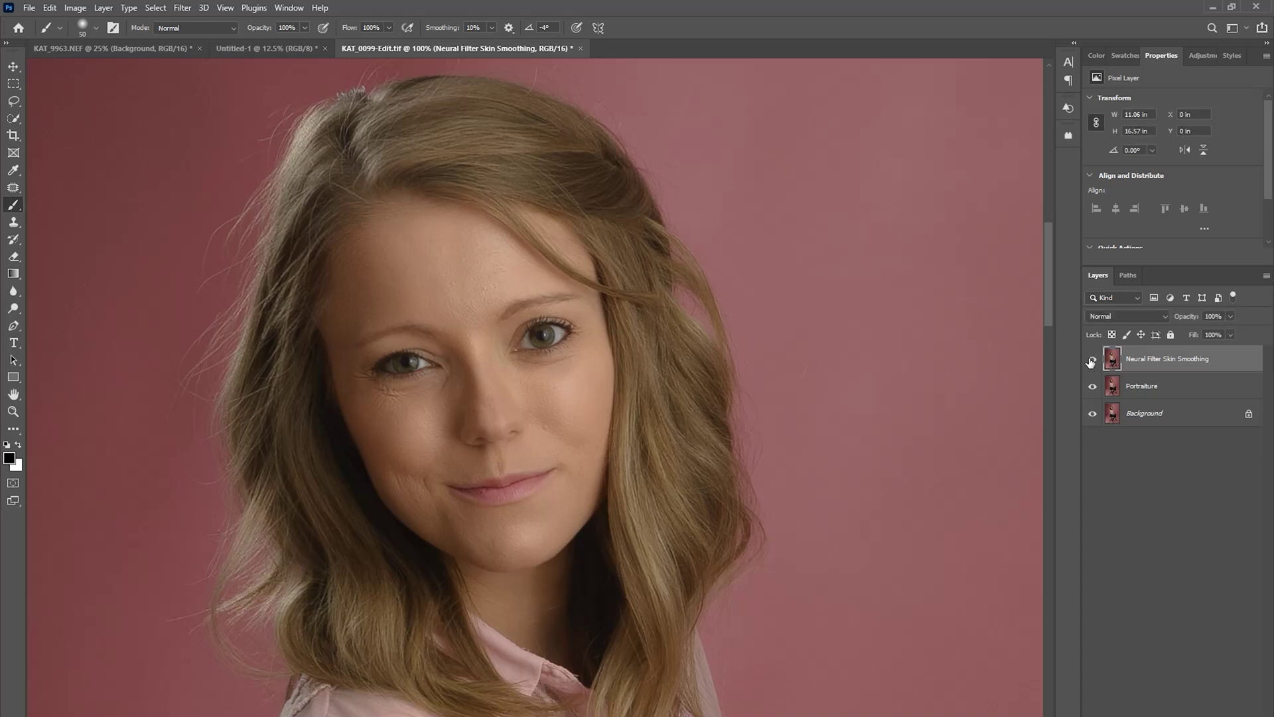
{"action": "left_click", "coordinate": [1094, 362]}
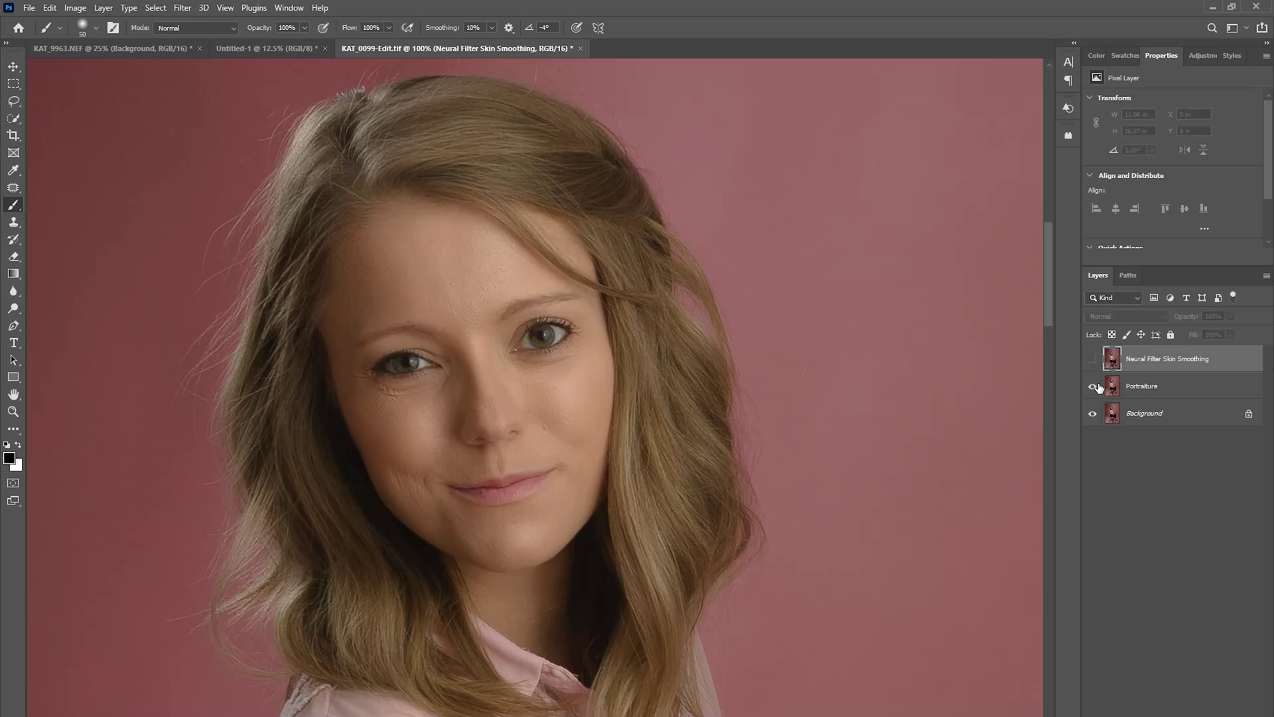
Step: Select the Portraiture layer and inspect the smoothed face zoomed in and out
{"action": "left_click", "coordinate": [1155, 396]}
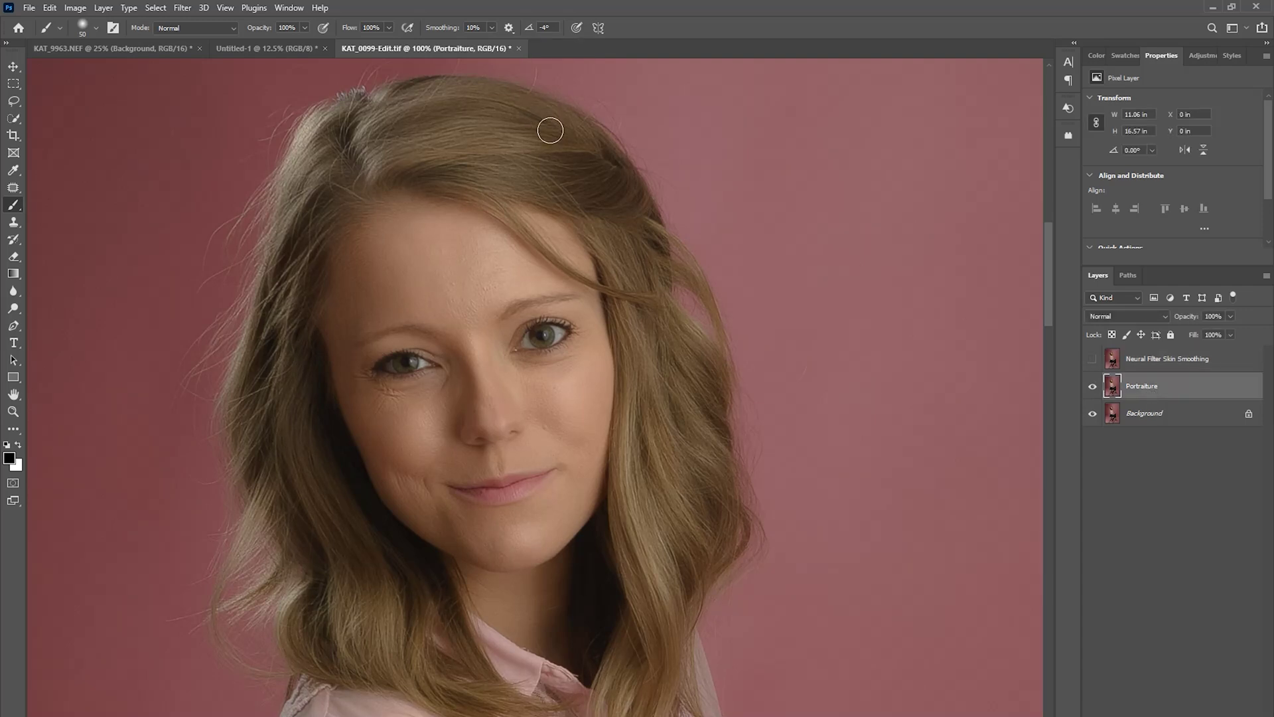
{"action": "key", "text": "ctrl+minus"}
{"action": "mouse_move", "coordinate": [663, 391]}
{"action": "left_mouse_down"}
{"action": "mouse_move", "coordinate": [673, 273]}
{"action": "mouse_move", "coordinate": [683, 361]}
{"action": "left_mouse_up"}
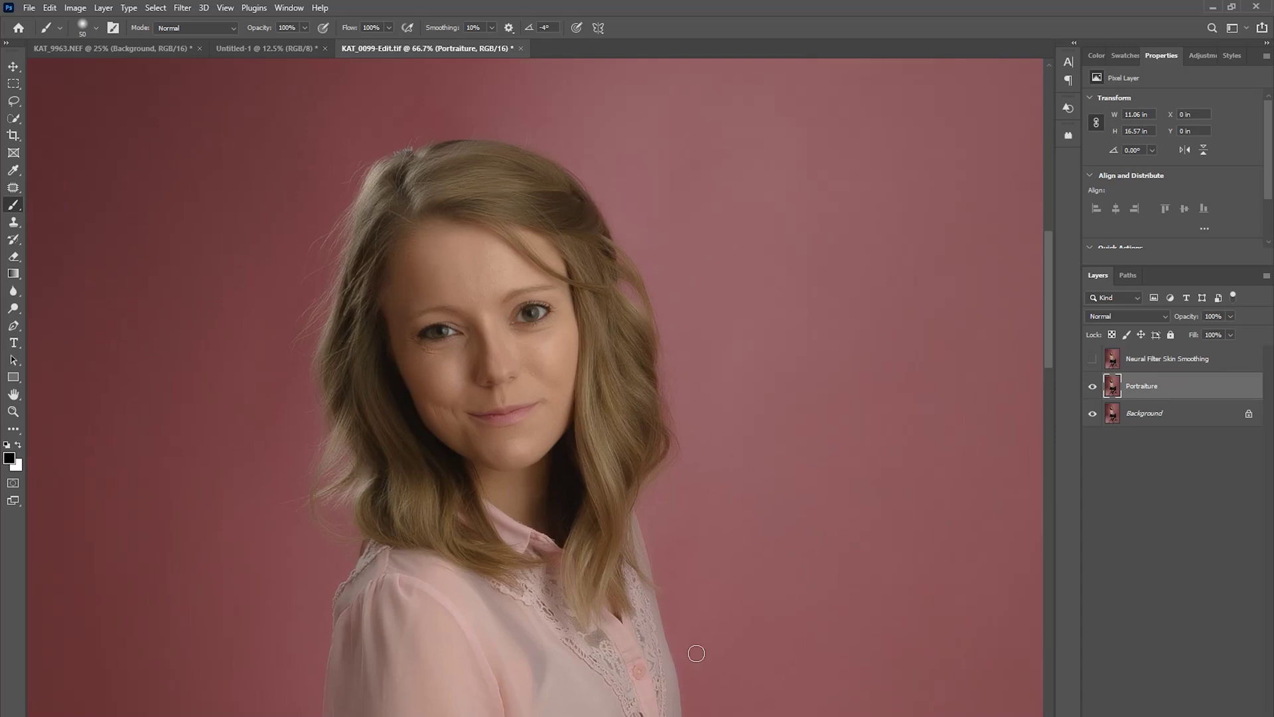
{"action": "key", "text": "ctrl+plus"}
{"action": "key", "text": "ctrl+plus"}
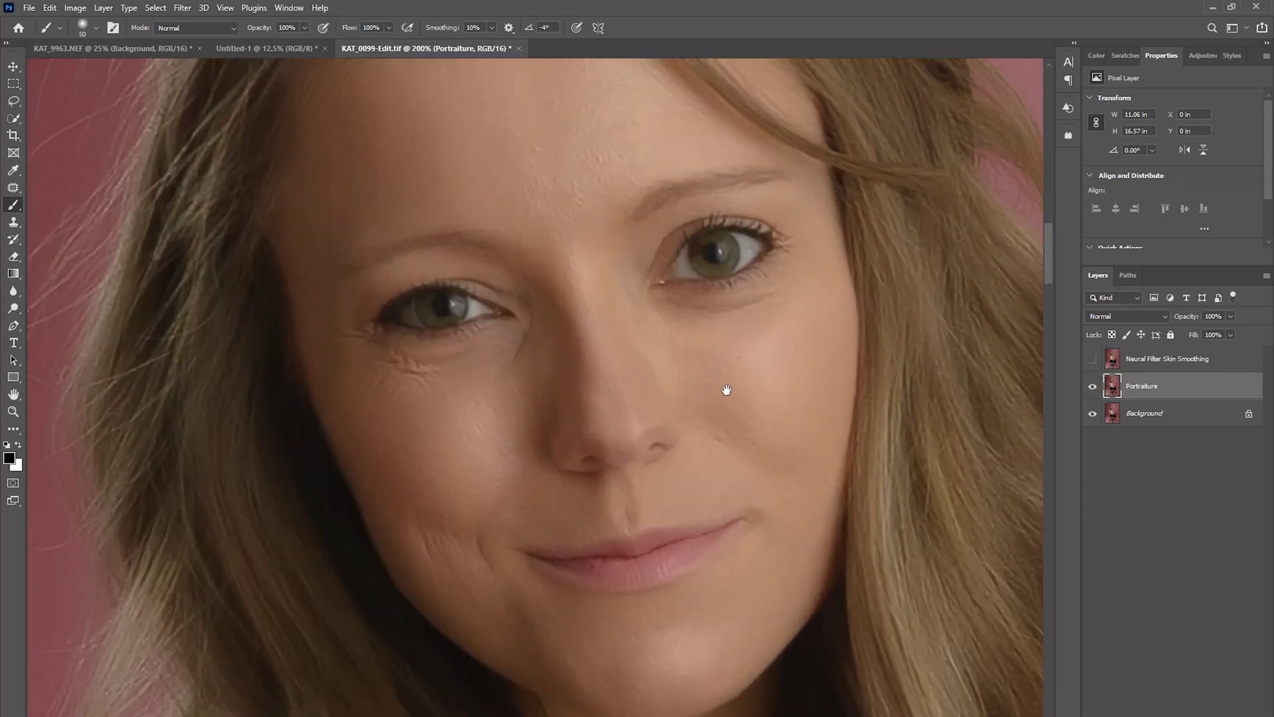
{"action": "key", "text": "ctrl+minus"}
{"action": "key", "text": "ctrl+minus"}
Step: Invert the Portraiture mask to black, show the red overlay and paint with white
{"action": "key", "text": "x"}
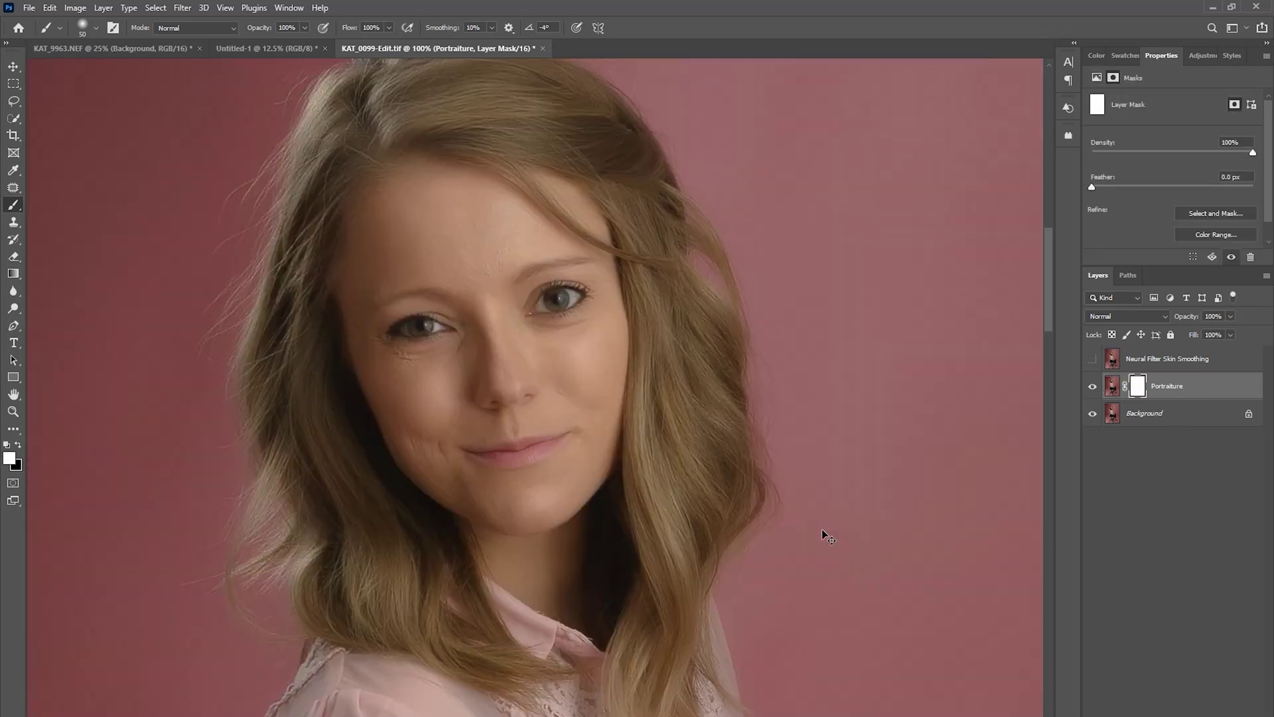
{"action": "key", "text": "ctrl+i"}
{"action": "key", "text": "bracketright"}
{"action": "key", "text": "bracketright"}
{"action": "key", "text": "bracketright"}
{"action": "key", "text": "bracketright"}
{"action": "key", "text": "bracketright"}
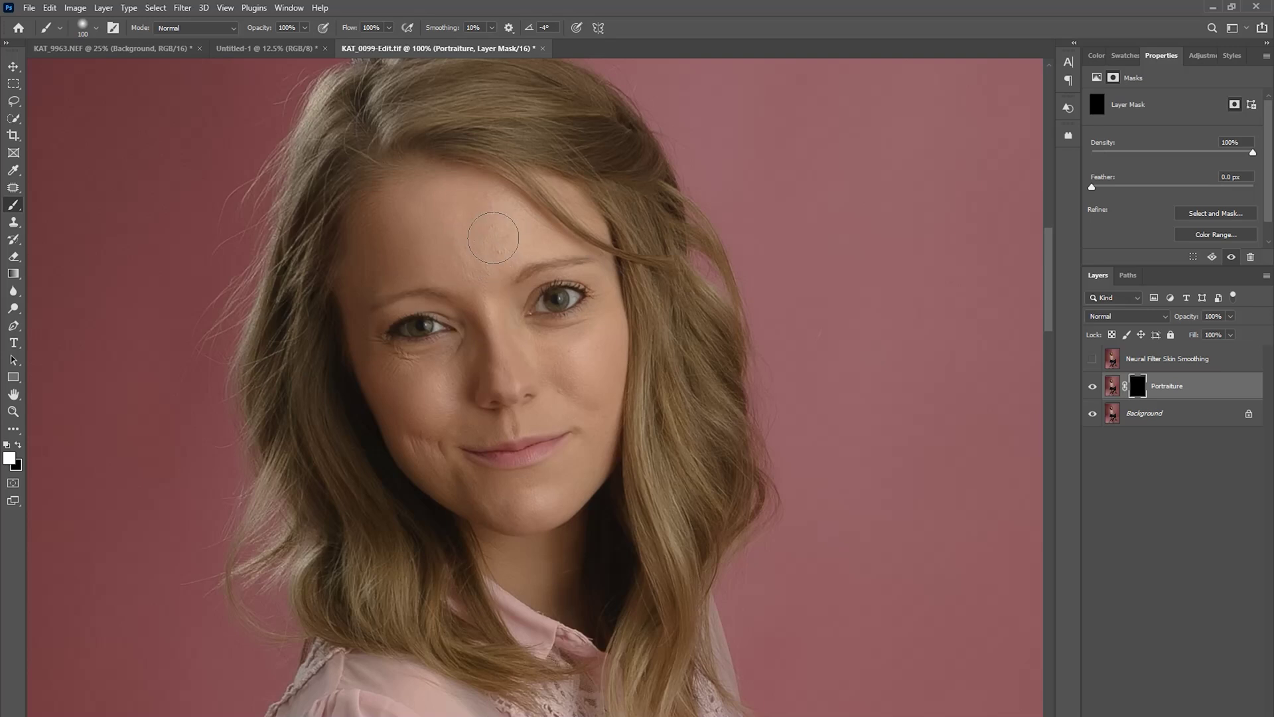
{"action": "key", "text": "bracketleft"}
{"action": "key", "text": "bracketleft"}
{"action": "key", "text": "bracketleft"}
{"action": "key", "text": "bracketleft"}
{"action": "key", "text": "x"}
{"action": "key", "text": "backslash"}
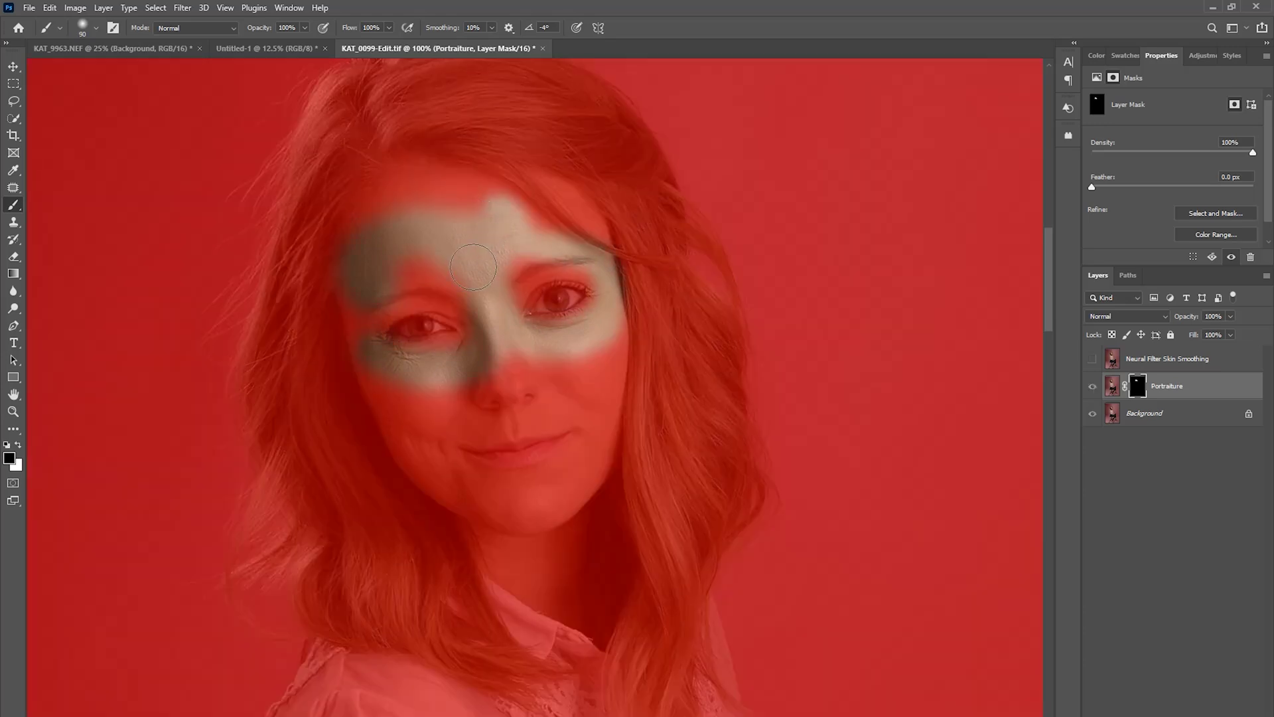
{"action": "key", "text": "x"}
Step: Paint white over the forehead, left cheek, cheeks, mouth area and chin
{"action": "left_click_drag", "start_coordinate": [465, 192], "coordinate": [362, 232]}
{"action": "key", "text": "bracketleft"}
{"action": "key", "text": "bracketleft"}
{"action": "mouse_move", "coordinate": [470, 364]}
{"action": "left_mouse_down"}
{"action": "mouse_move", "coordinate": [495, 357]}
{"action": "mouse_move", "coordinate": [516, 374]}
{"action": "mouse_move", "coordinate": [508, 365]}
{"action": "mouse_move", "coordinate": [434, 389]}
{"action": "mouse_move", "coordinate": [373, 374]}
{"action": "mouse_move", "coordinate": [418, 461]}
{"action": "mouse_move", "coordinate": [485, 539]}
{"action": "mouse_move", "coordinate": [557, 532]}
{"action": "mouse_move", "coordinate": [605, 476]}
{"action": "mouse_move", "coordinate": [600, 341]}
{"action": "left_mouse_up"}
{"action": "key", "text": "bracketright"}
{"action": "key", "text": "bracketright"}
{"action": "mouse_move", "coordinate": [594, 393]}
{"action": "left_mouse_down"}
{"action": "mouse_move", "coordinate": [406, 429]}
{"action": "mouse_move", "coordinate": [430, 413]}
{"action": "mouse_move", "coordinate": [468, 498]}
{"action": "mouse_move", "coordinate": [560, 489]}
{"action": "mouse_move", "coordinate": [614, 465]}
{"action": "left_mouse_up"}
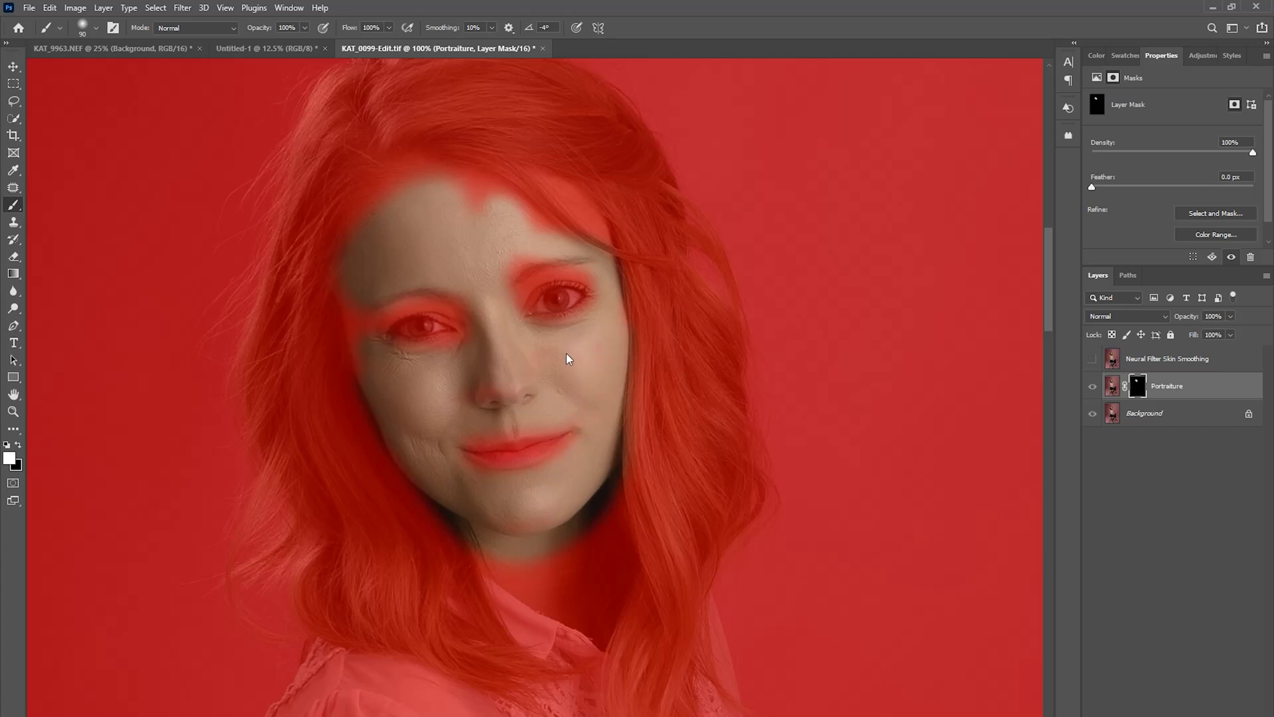
Step: Paint beside the left eye, the forehead notch and the neck, then turn off the overlay
{"action": "key", "text": "bracketleft"}
{"action": "key", "text": "bracketleft"}
{"action": "key", "text": "bracketleft"}
{"action": "key", "text": "bracketleft"}
{"action": "key", "text": "bracketleft"}
{"action": "key", "text": "bracketleft"}
{"action": "mouse_move", "coordinate": [468, 312]}
{"action": "left_mouse_down"}
{"action": "mouse_move", "coordinate": [409, 307]}
{"action": "mouse_move", "coordinate": [370, 342]}
{"action": "left_mouse_up"}
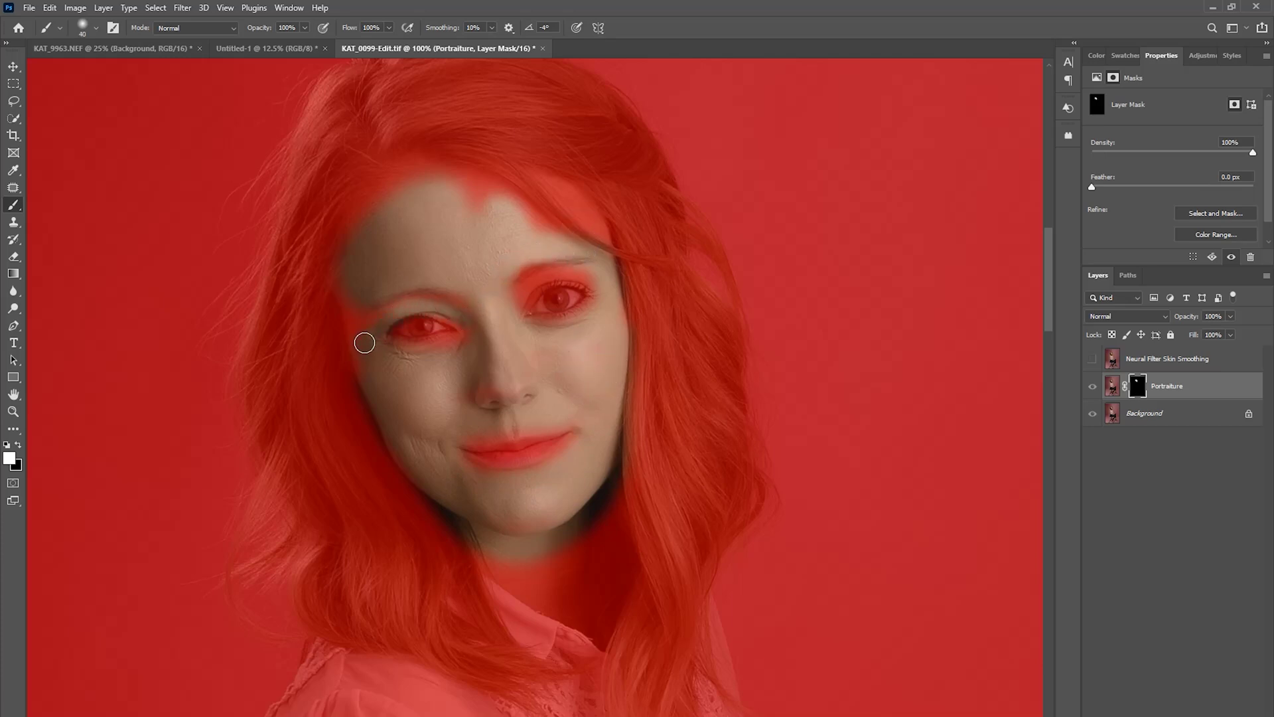
{"action": "key", "text": "bracketright"}
{"action": "left_click_drag", "start_coordinate": [484, 224], "coordinate": [486, 203]}
{"action": "key", "text": "bracketright"}
{"action": "key", "text": "bracketright"}
{"action": "mouse_move", "coordinate": [586, 532]}
{"action": "left_mouse_down"}
{"action": "mouse_move", "coordinate": [581, 591]}
{"action": "mouse_move", "coordinate": [506, 561]}
{"action": "mouse_move", "coordinate": [601, 545]}
{"action": "mouse_move", "coordinate": [575, 586]}
{"action": "left_mouse_up"}
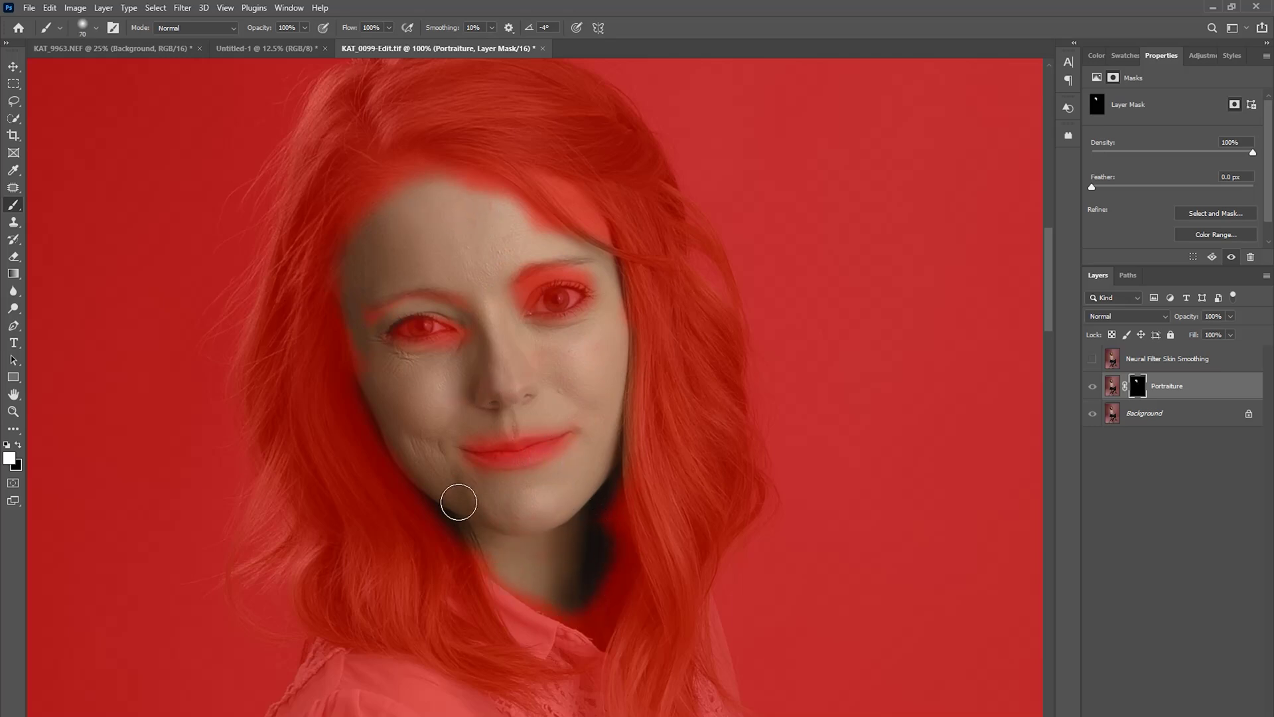
{"action": "key", "text": "bracketleft"}
{"action": "key", "text": "backslash"}
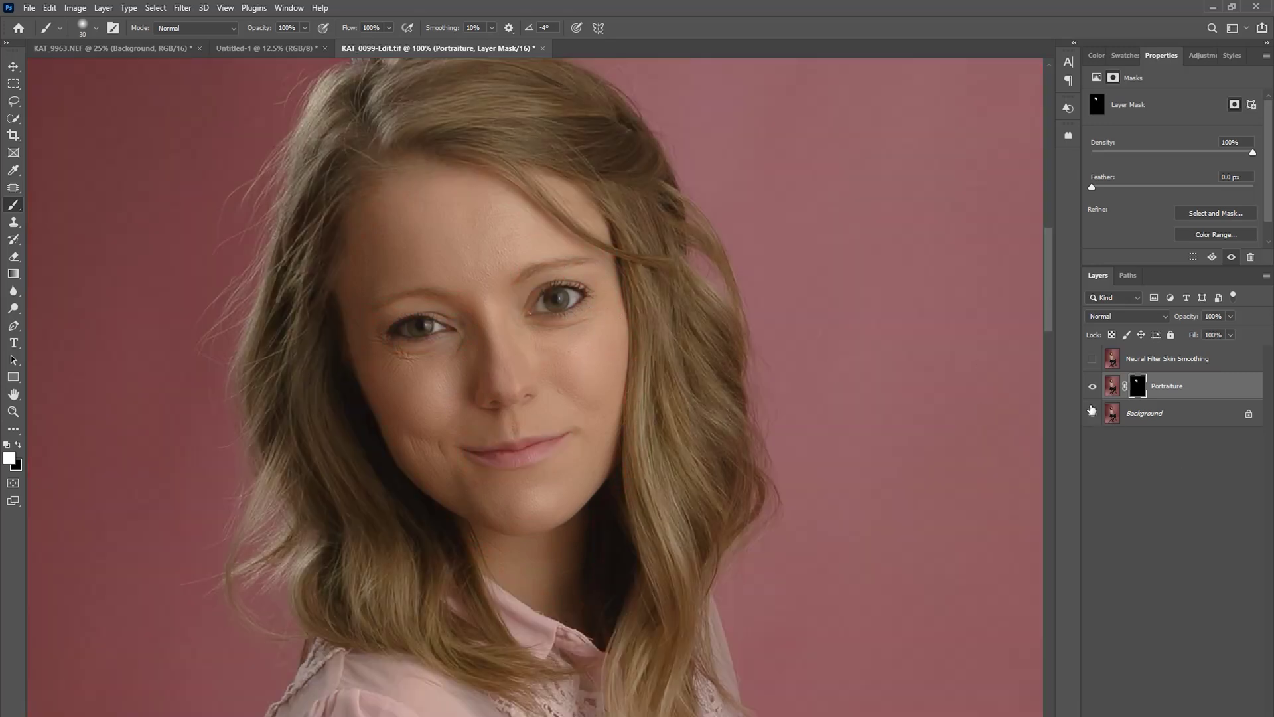
Step: Show Neural Filter Skin Smoothing, hide Portraiture, and toggle the smoothing to compare
{"action": "left_click", "coordinate": [1092, 359]}
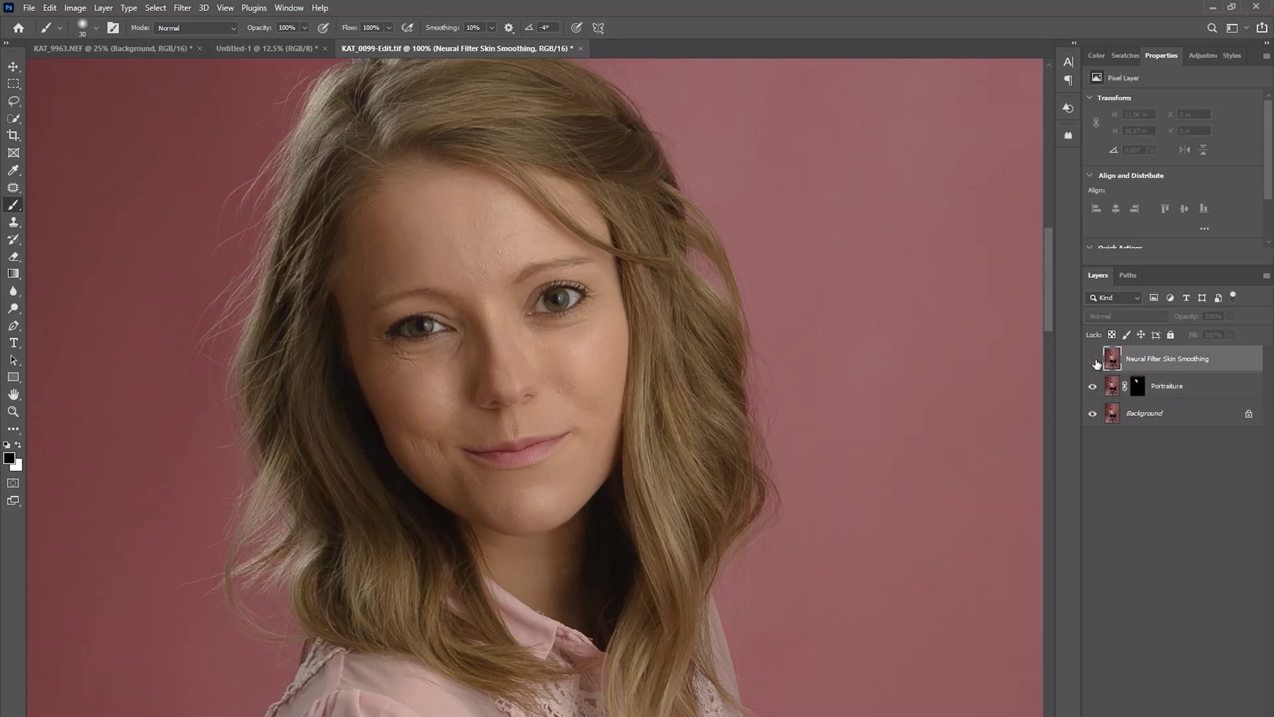
{"action": "left_click", "coordinate": [1093, 386]}
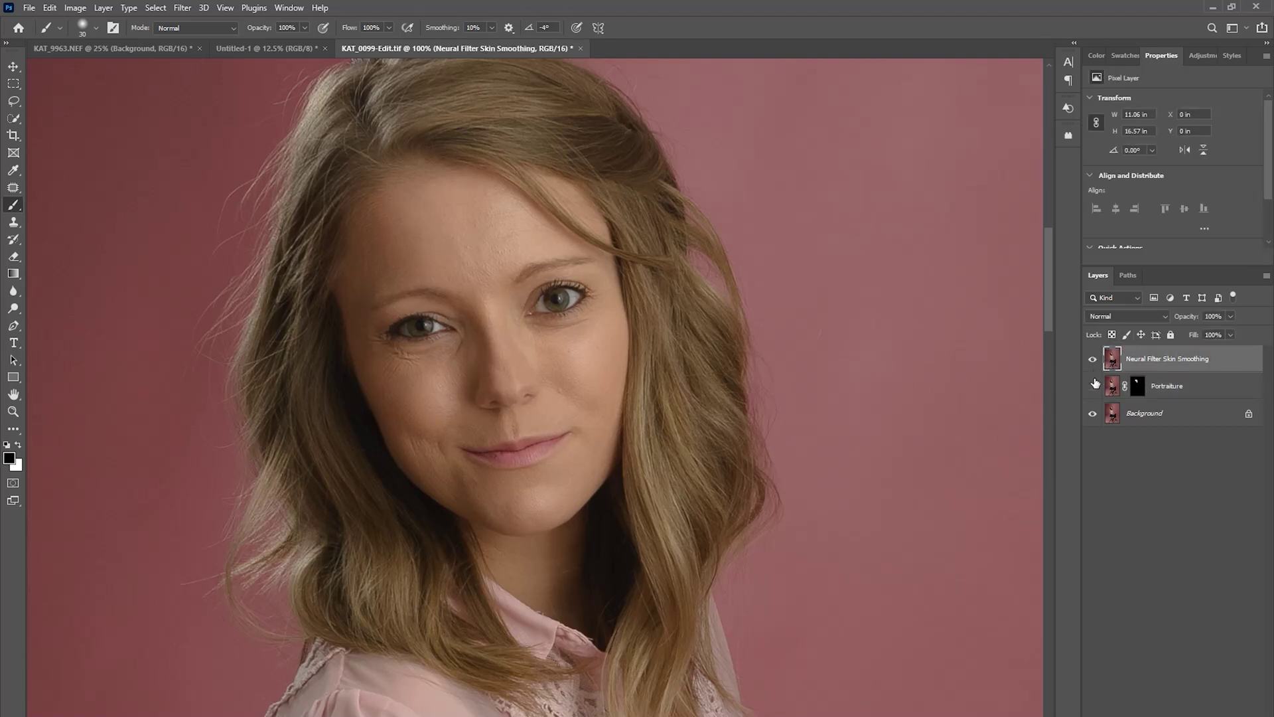
{"action": "left_click", "coordinate": [1093, 360]}
{"action": "left_click", "coordinate": [1094, 360]}
{"action": "left_click", "coordinate": [1093, 361]}
{"action": "left_click", "coordinate": [1093, 360]}
{"action": "left_click", "coordinate": [1093, 361]}
{"action": "left_click", "coordinate": [1093, 361]}
Step: Compare the skin smoothing against the original at 200% and 300% zoom
{"action": "key", "text": "ctrl+plus"}
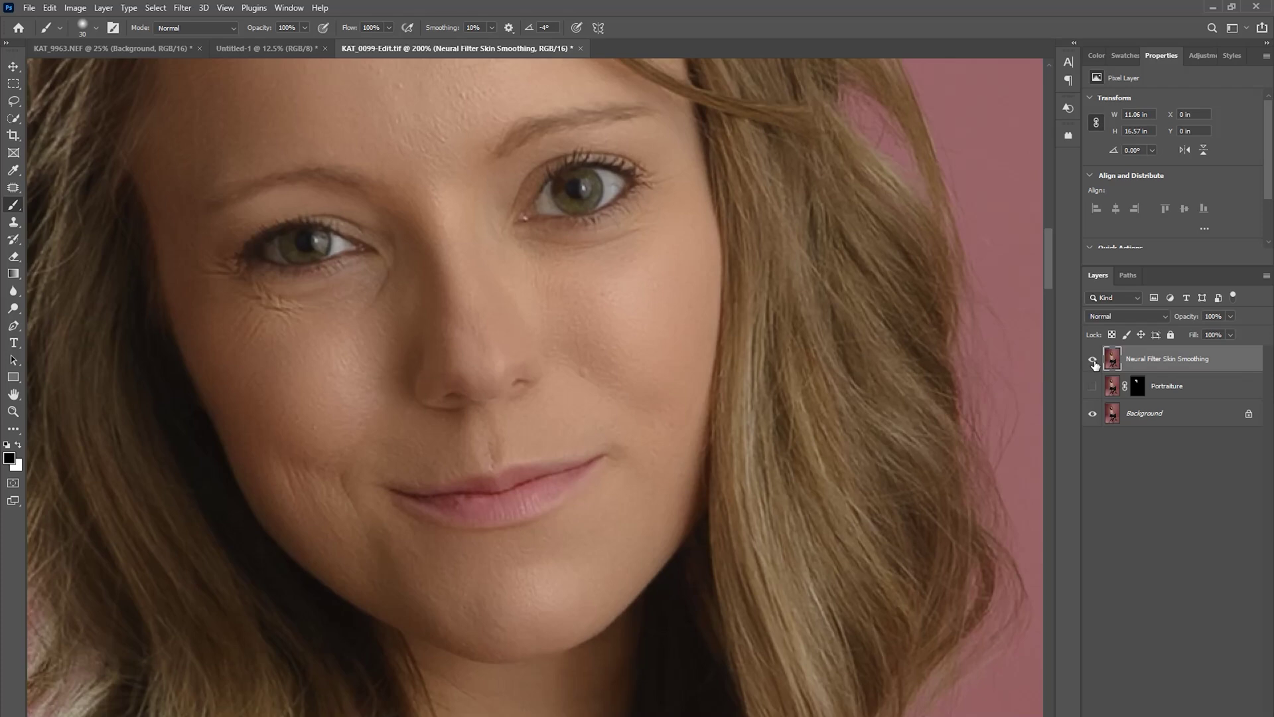
{"action": "left_click", "coordinate": [1093, 360]}
{"action": "left_click", "coordinate": [1092, 359]}
{"action": "key", "text": "ctrl+minus"}
{"action": "left_click", "coordinate": [1093, 359]}
{"action": "left_click", "coordinate": [1093, 362]}
{"action": "key", "text": "ctrl+plus"}
{"action": "key", "text": "ctrl+plus"}
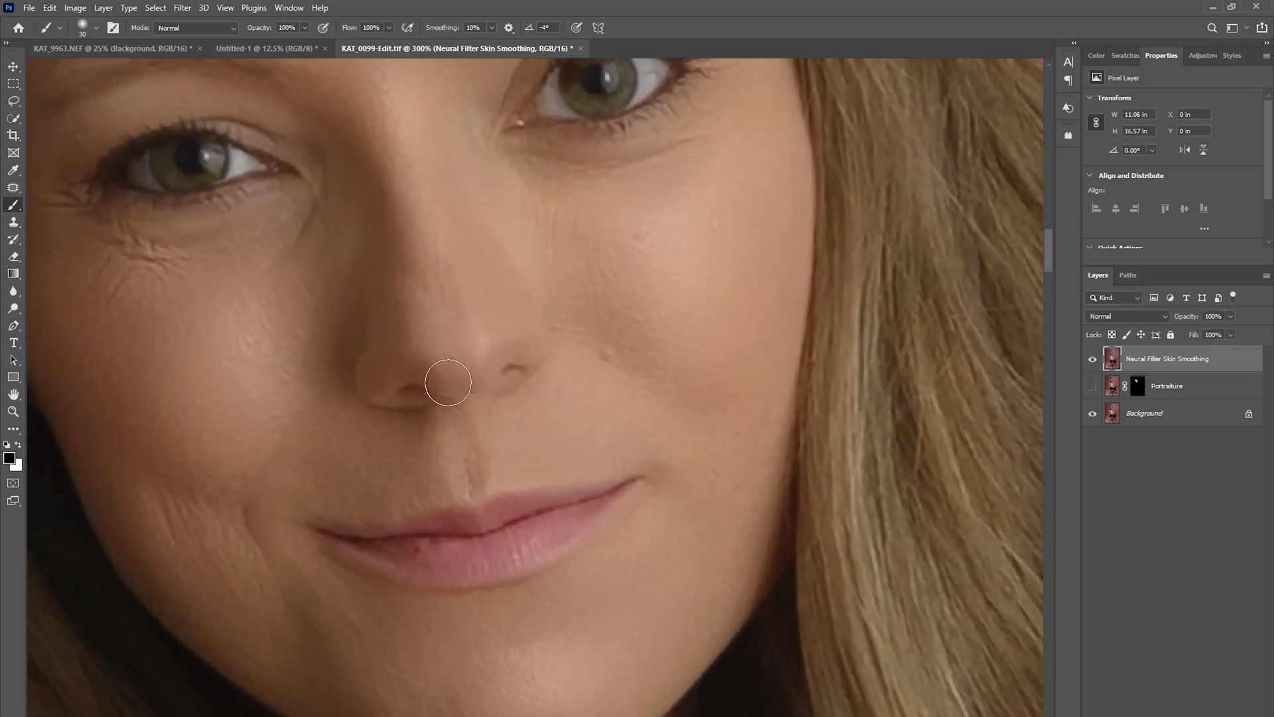
{"action": "key", "text": "ctrl+minus"}
{"action": "key", "text": "ctrl+minus"}
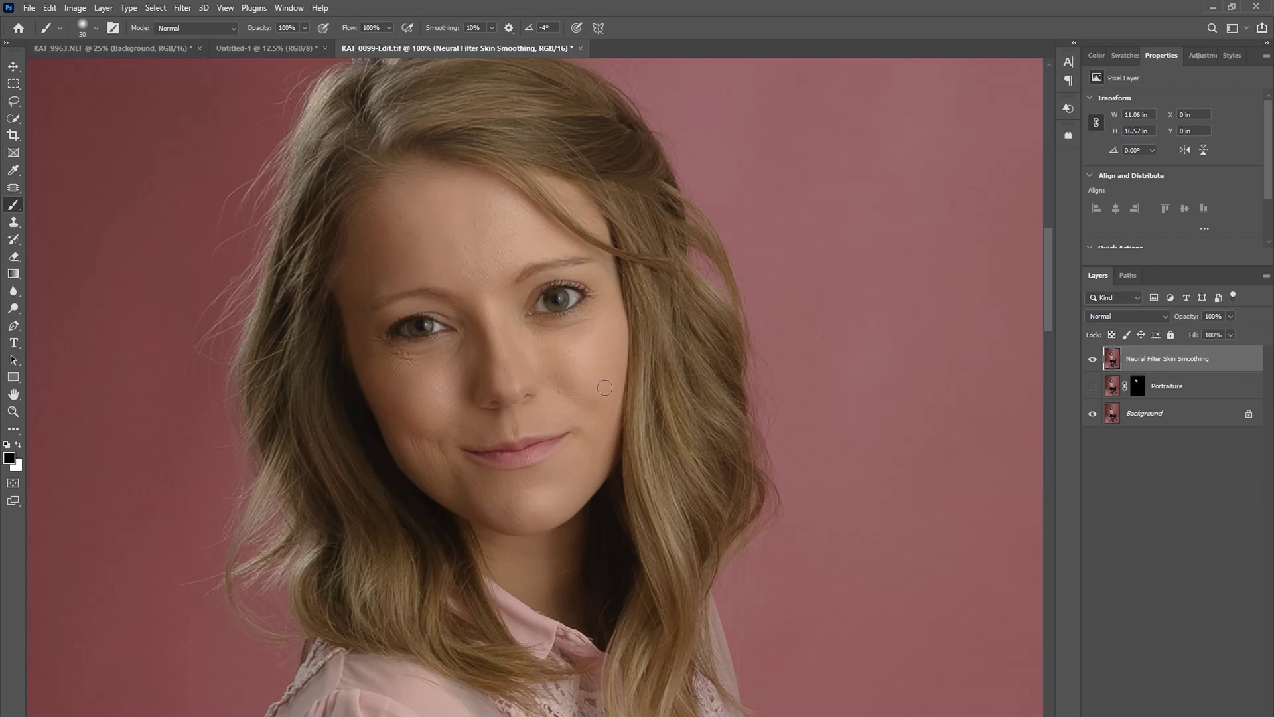
Step: Recompare the skin smoothing at 200% zoom, then return to 100% with it visible
{"action": "key", "text": "ctrl+plus"}
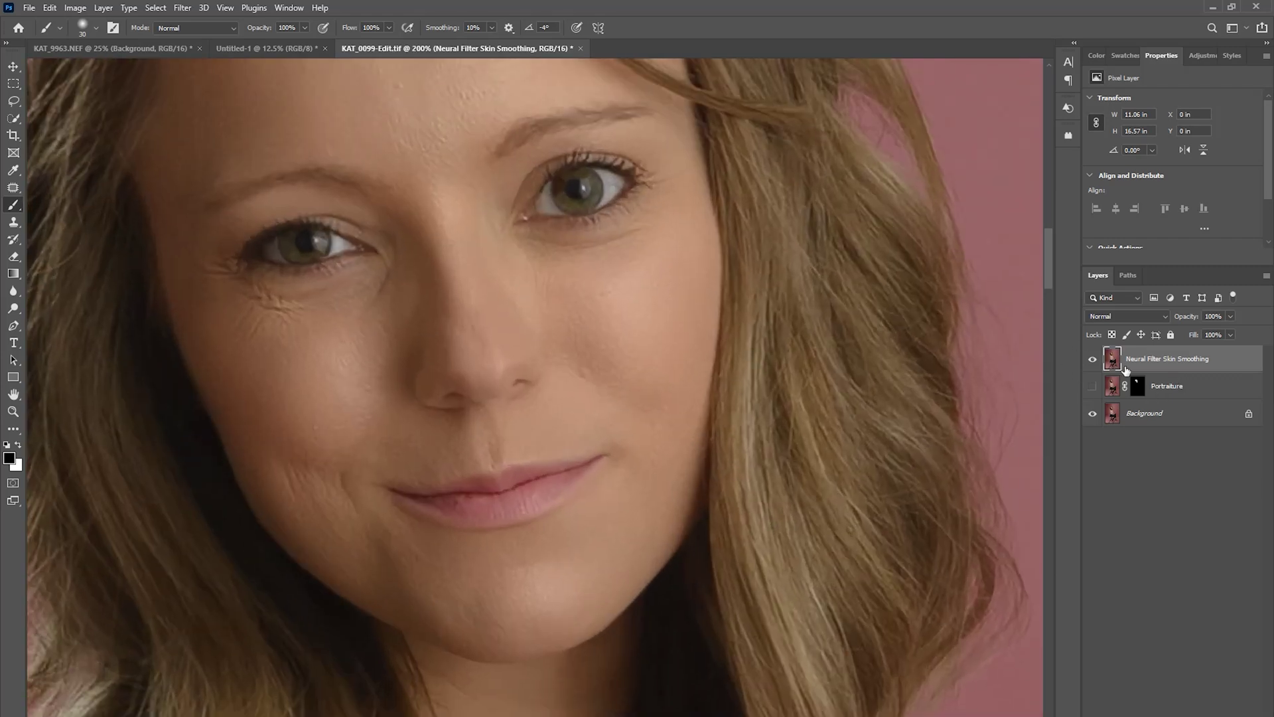
{"action": "left_click", "coordinate": [1095, 362]}
{"action": "left_click", "coordinate": [1095, 362]}
{"action": "left_click", "coordinate": [1096, 362]}
{"action": "left_click", "coordinate": [1095, 363]}
{"action": "key", "text": "ctrl+minus"}
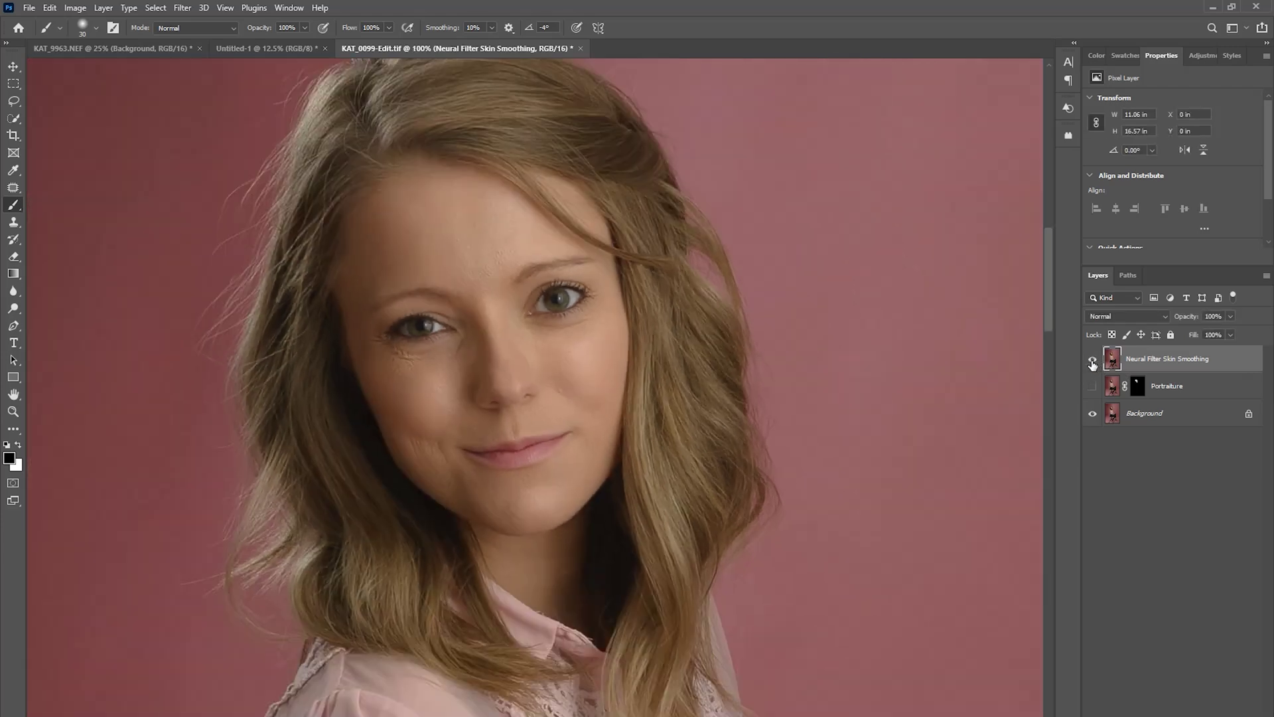
{"action": "left_click", "coordinate": [1094, 364]}
{"action": "key", "text": "ctrl+plus"}
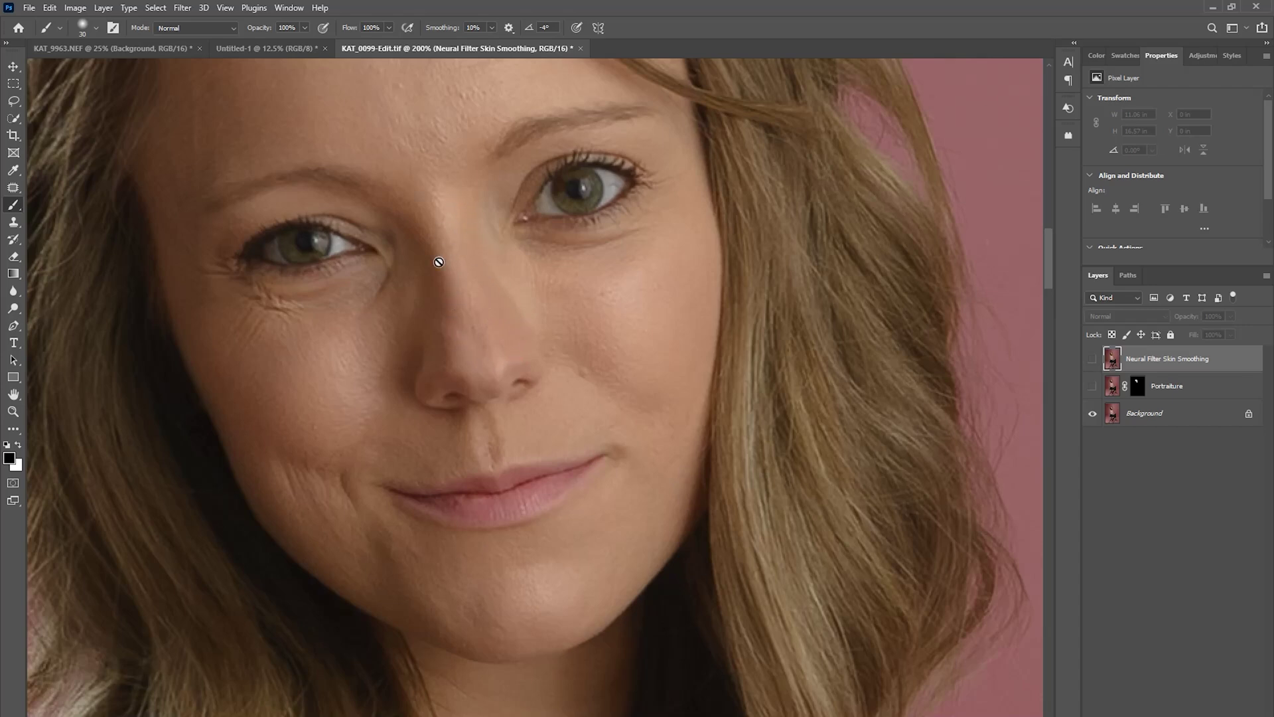
{"action": "left_click", "coordinate": [1094, 361]}
{"action": "key", "text": "ctrl+minus"}
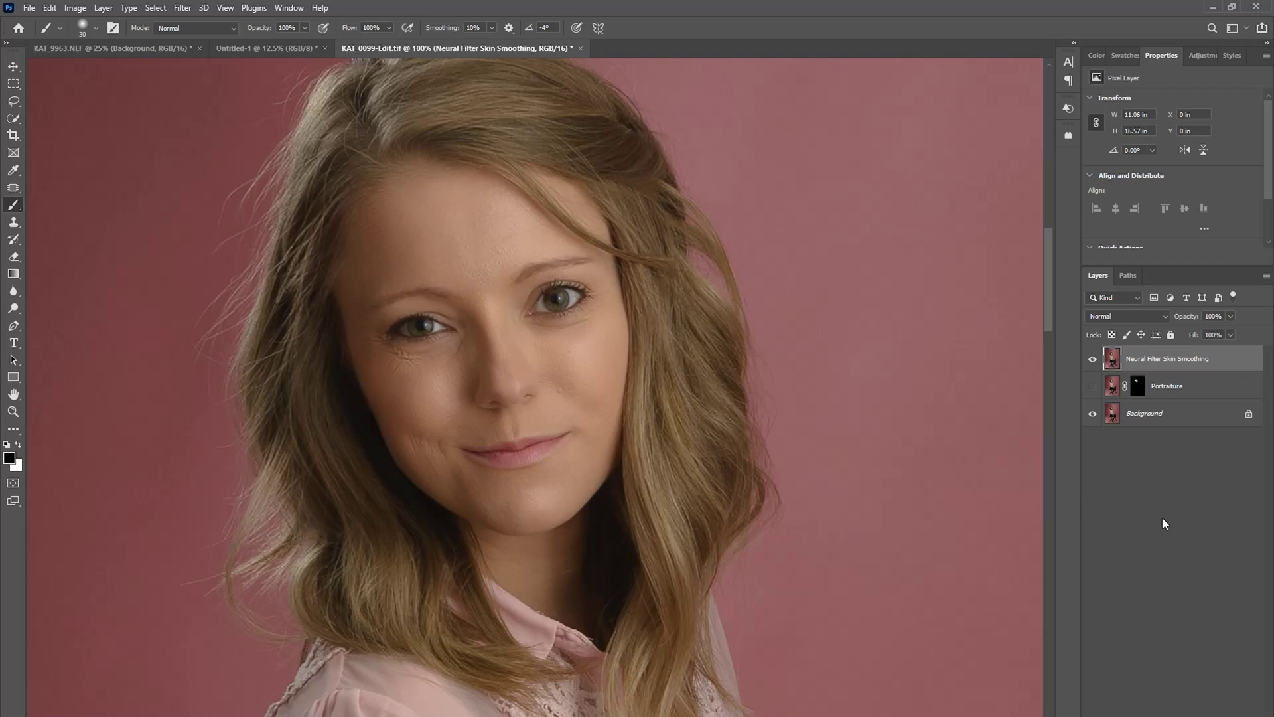
Step: Show only Portraiture and compare it with the original at 200% zoom
{"action": "left_click", "coordinate": [1092, 359]}
{"action": "left_click", "coordinate": [1092, 385]}
{"action": "key", "text": "ctrl+plus"}
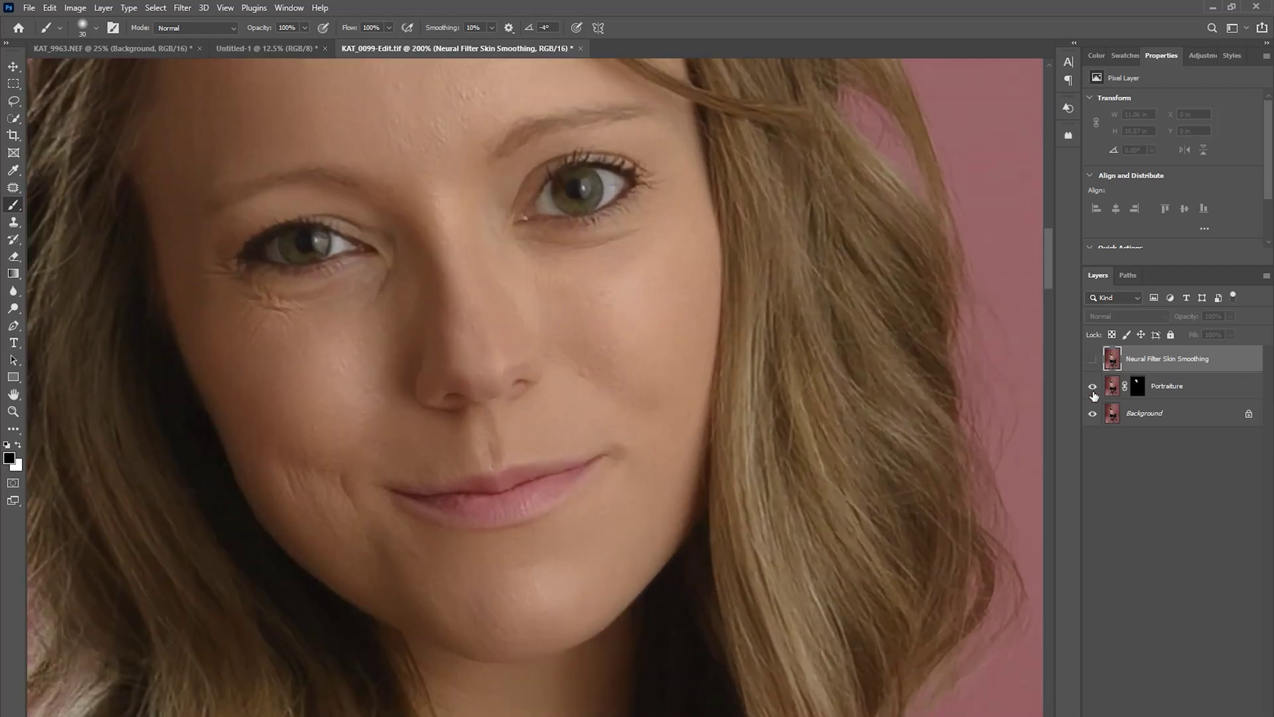
{"action": "left_click", "coordinate": [1093, 388]}
{"action": "left_click", "coordinate": [1092, 388]}
{"action": "key", "text": "ctrl+minus"}
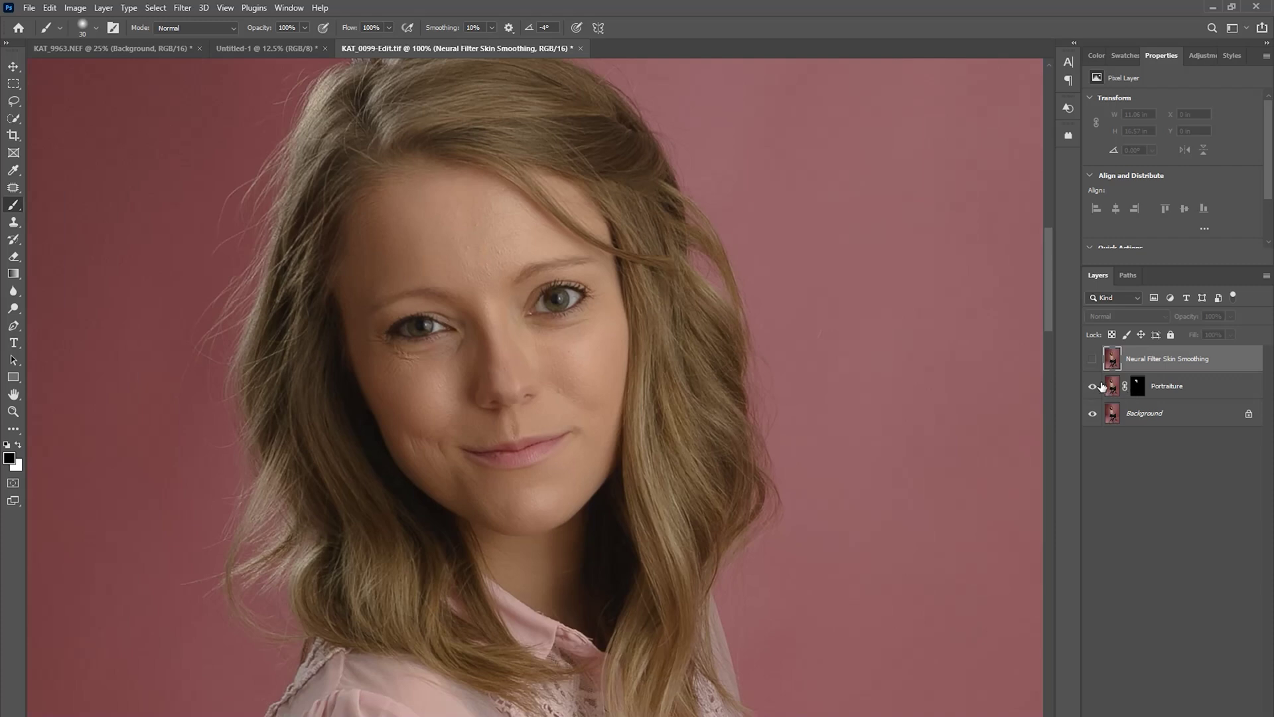
Step: Recheck Portraiture at 200%, then turn Neural Filter Skin Smoothing back on
{"action": "key", "text": "ctrl+plus"}
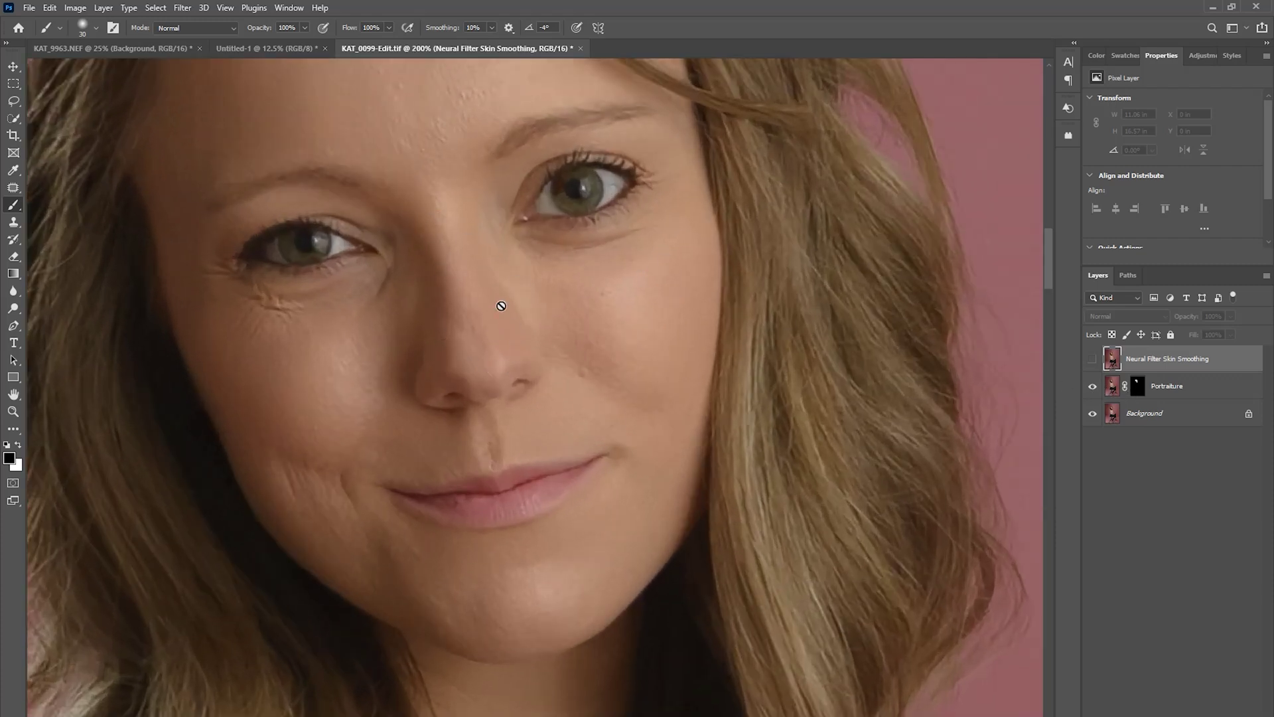
{"action": "key", "text": "ctrl+minus"}
{"action": "left_click", "coordinate": [1093, 359]}
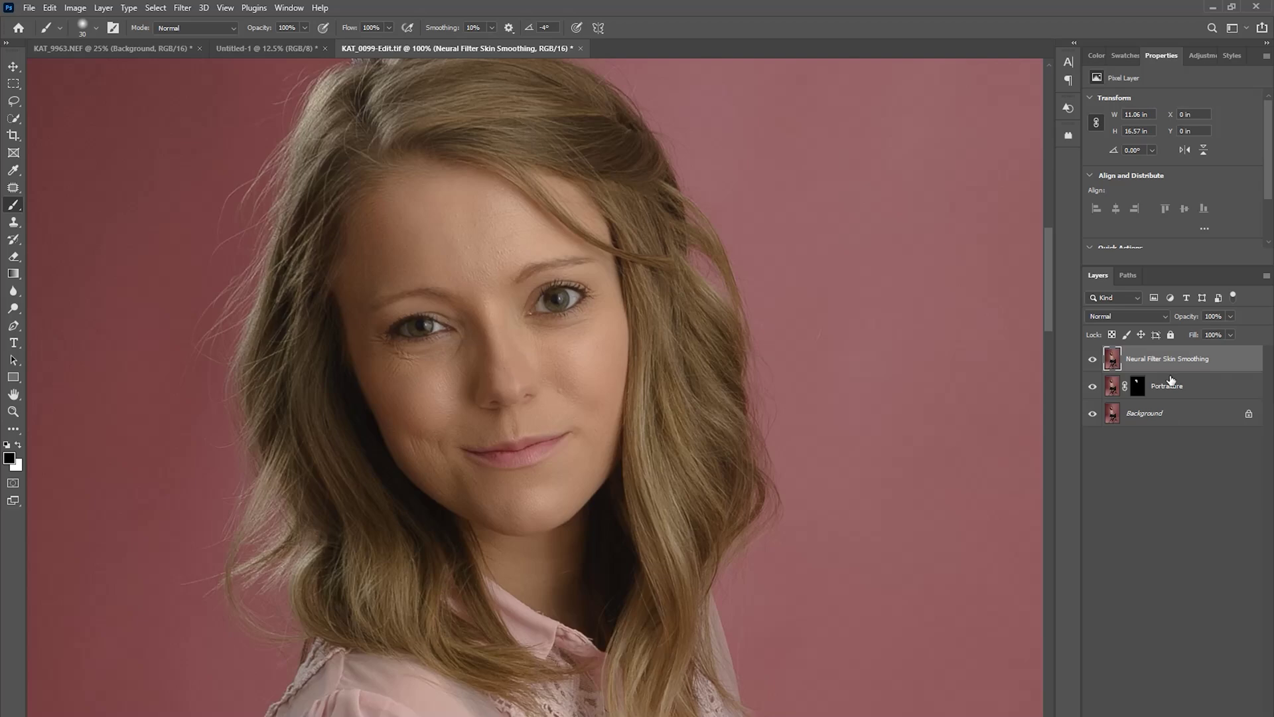
{"action": "key", "text": "ctrl+minus"}
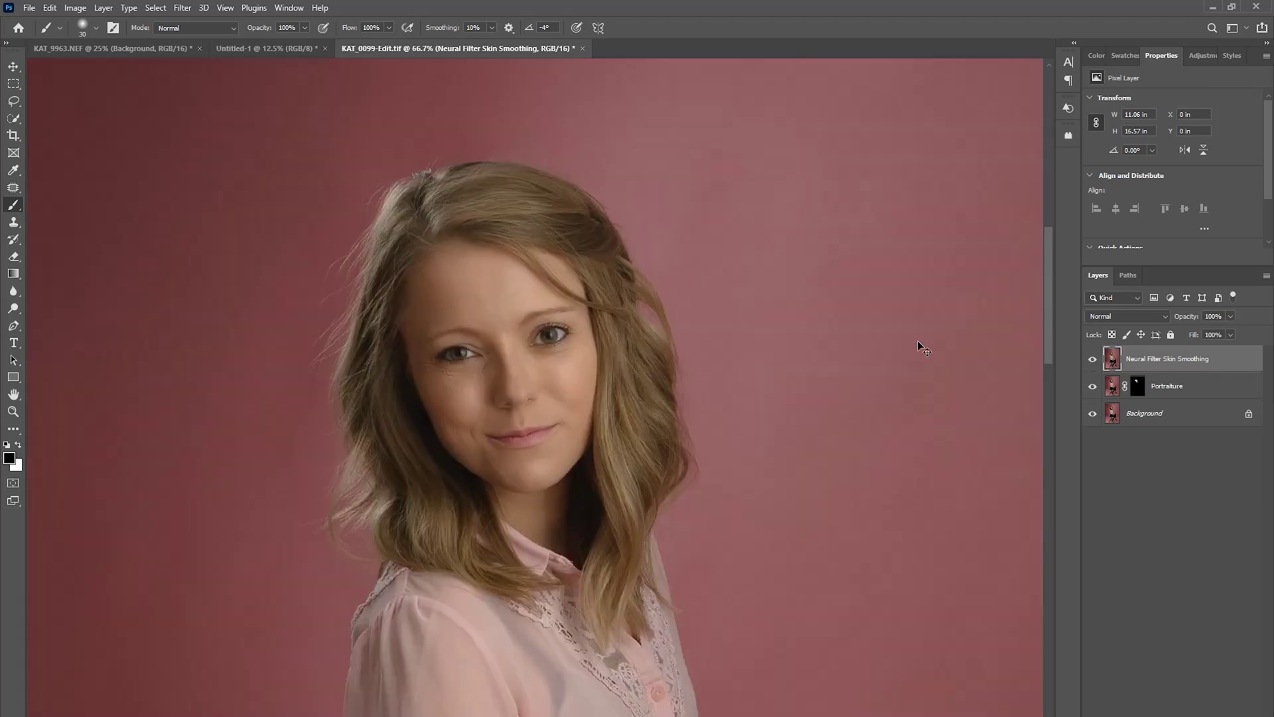
{"action": "key", "text": "ctrl+plus"}
{"action": "key", "text": "ctrl+plus"}
{"action": "key", "text": "ctrl+minus"}
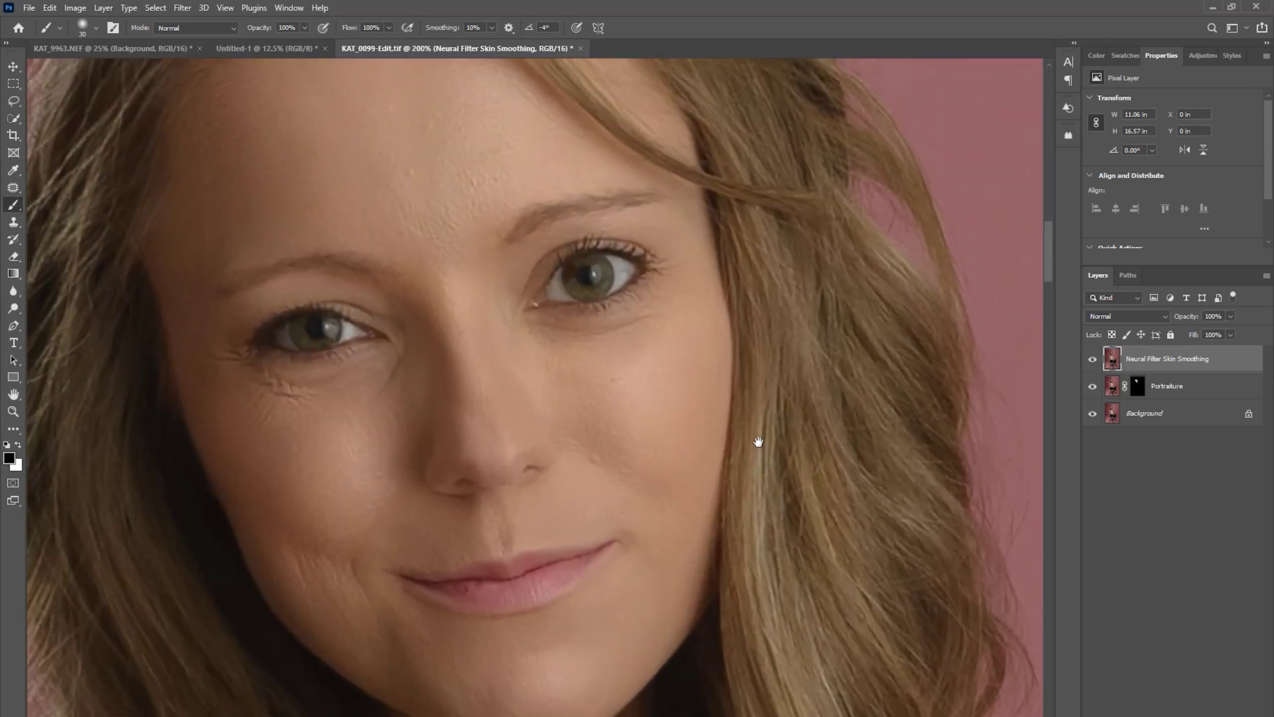